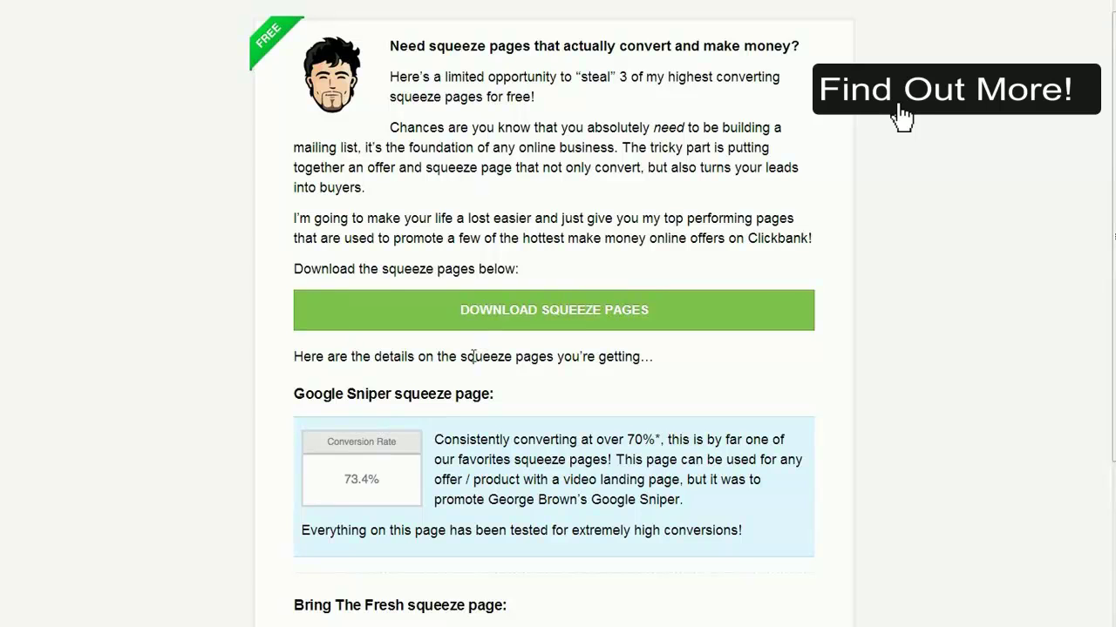
Request the squeeze pages download, submitting the subscriber's email address for access, and review the 14-day autoresponder email offer
scroll(446, 225, "down", 1)
scroll(446, 223, "up", 1)
left_click(578, 311)
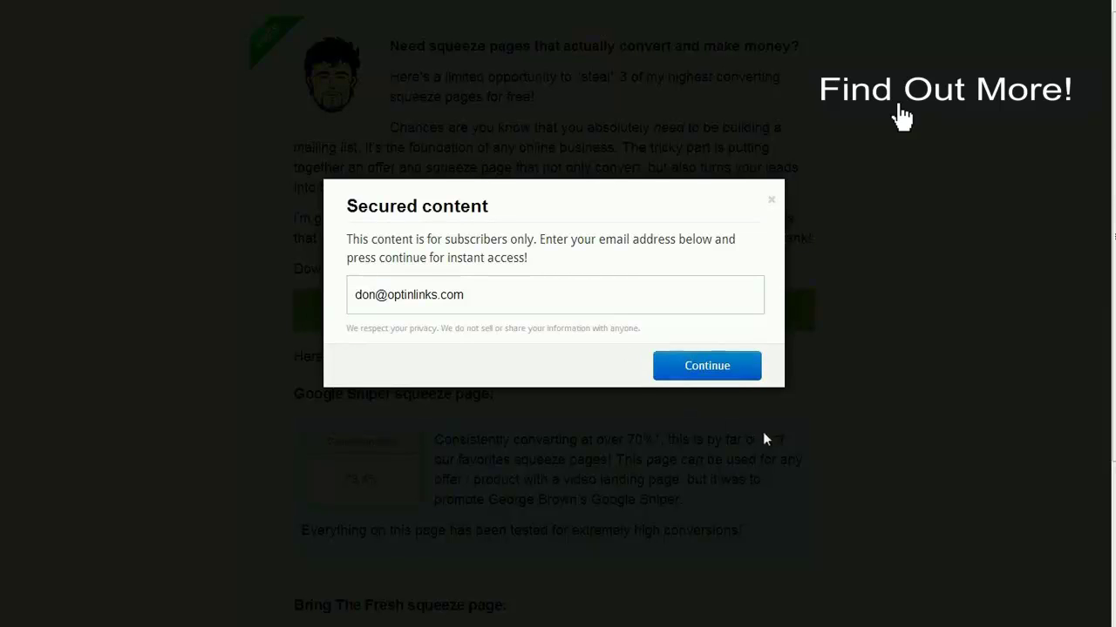
left_click(719, 360)
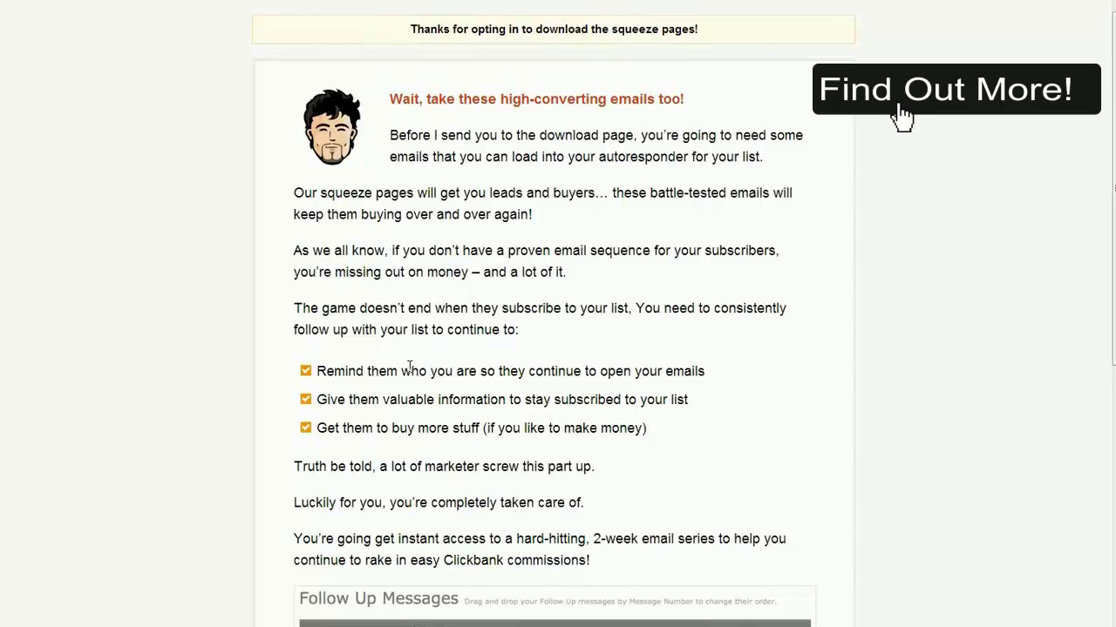
scroll(456, 378, "down", 9)
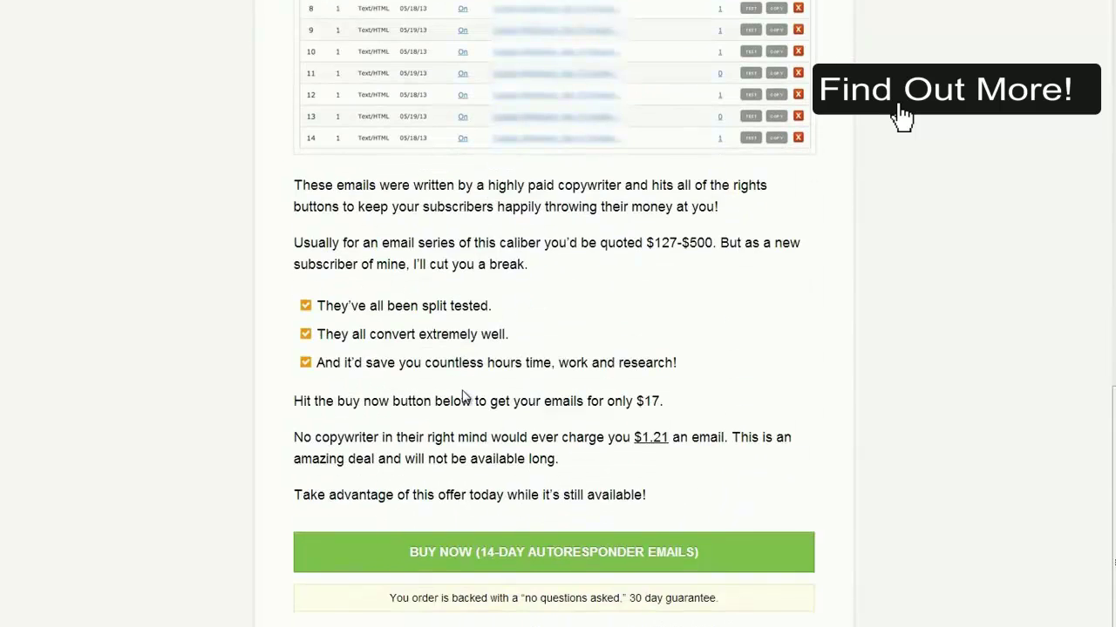
scroll(465, 398, "up", 10)
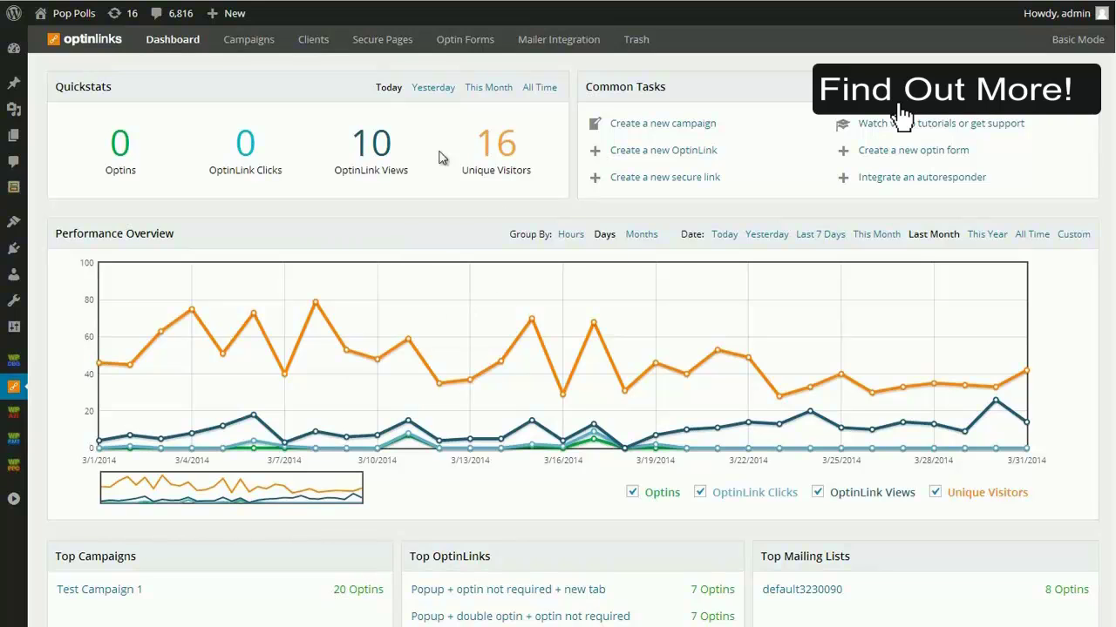
Start creating a new campaign and open its email list selection
scroll(440, 157, "down", 1)
scroll(419, 303, "up", 1)
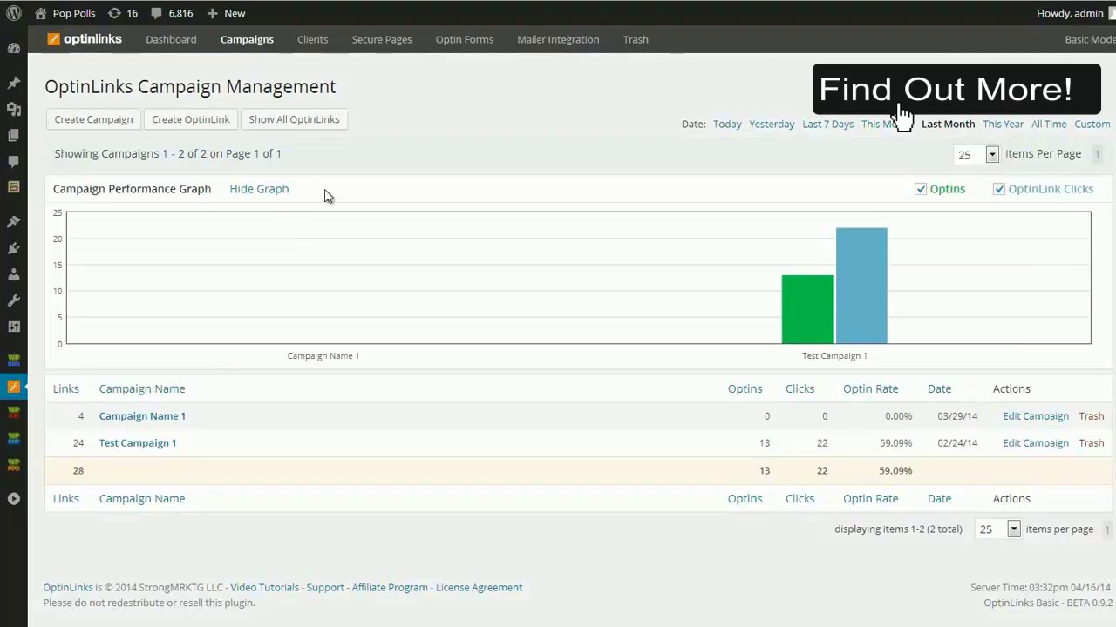
left_click(94, 122)
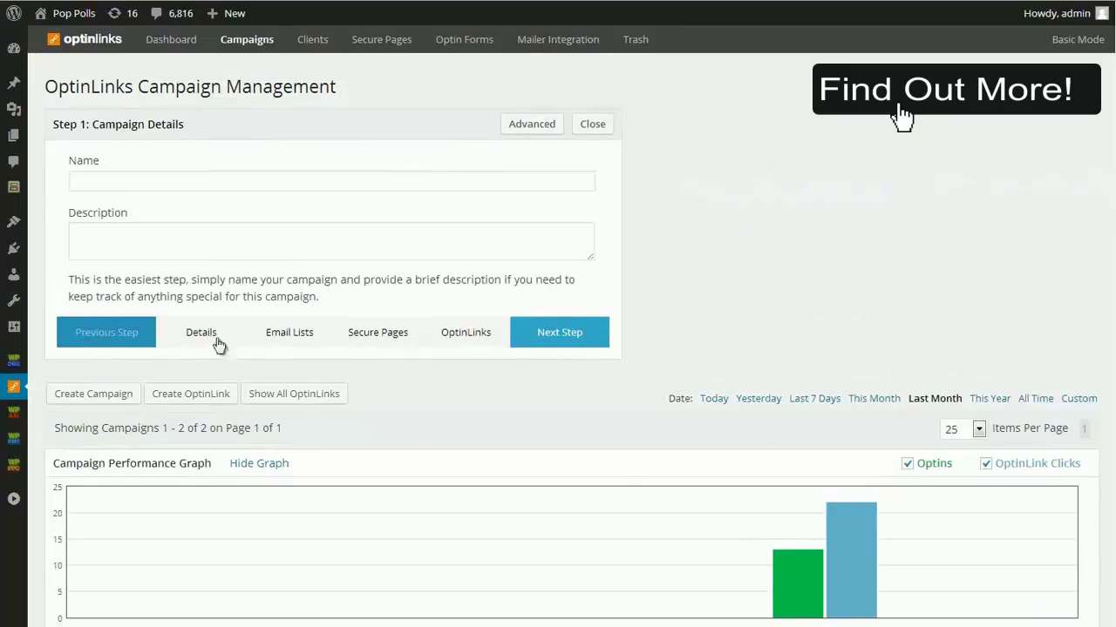
left_click(282, 326)
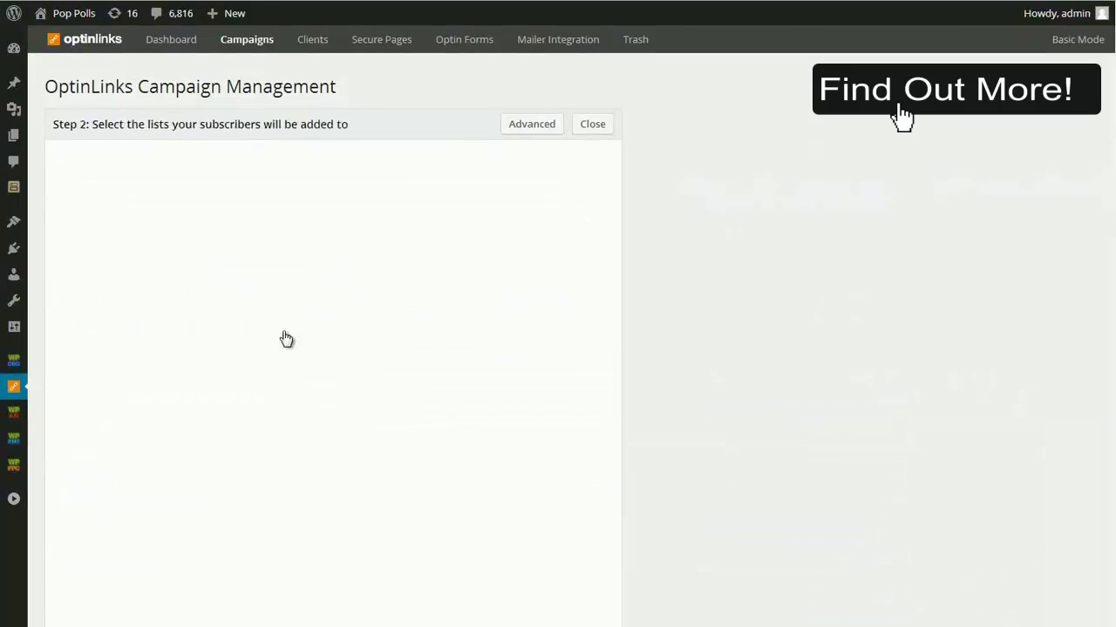
scroll(209, 298, "down", 3)
scroll(209, 299, "down", 4)
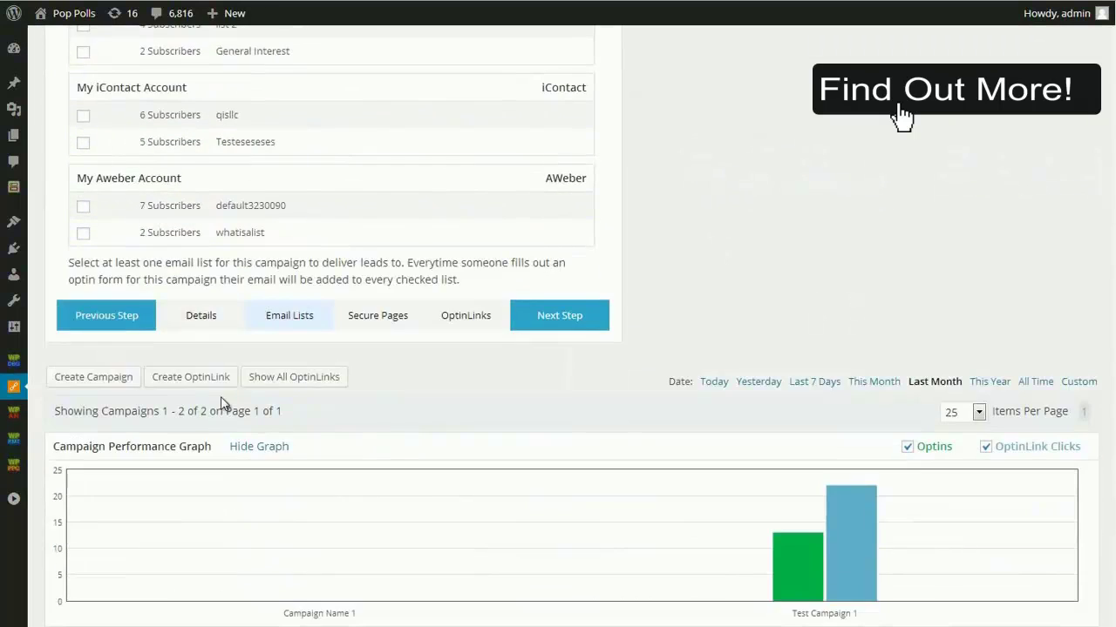
Assign the email lists donswp_affiliates, donswp_ppc, testlist and General Interest to the campaign
scroll(204, 169, "up", 6)
left_click(204, 169)
left_click(193, 223)
left_click(200, 429)
left_click(364, 516)
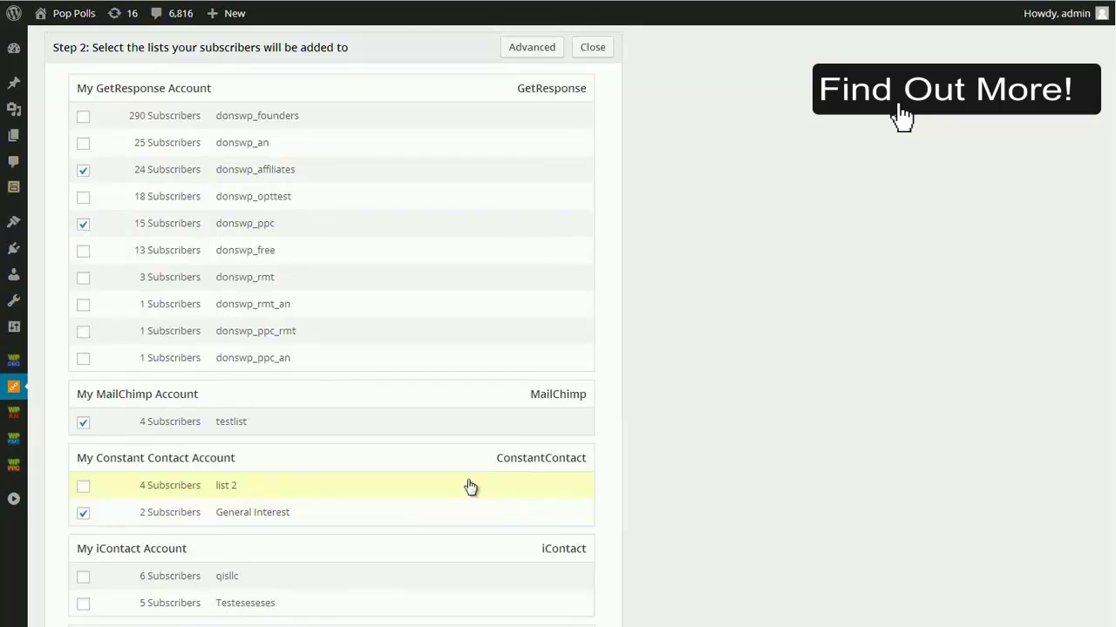
scroll(374, 456, "down", 3)
scroll(366, 462, "up", 3)
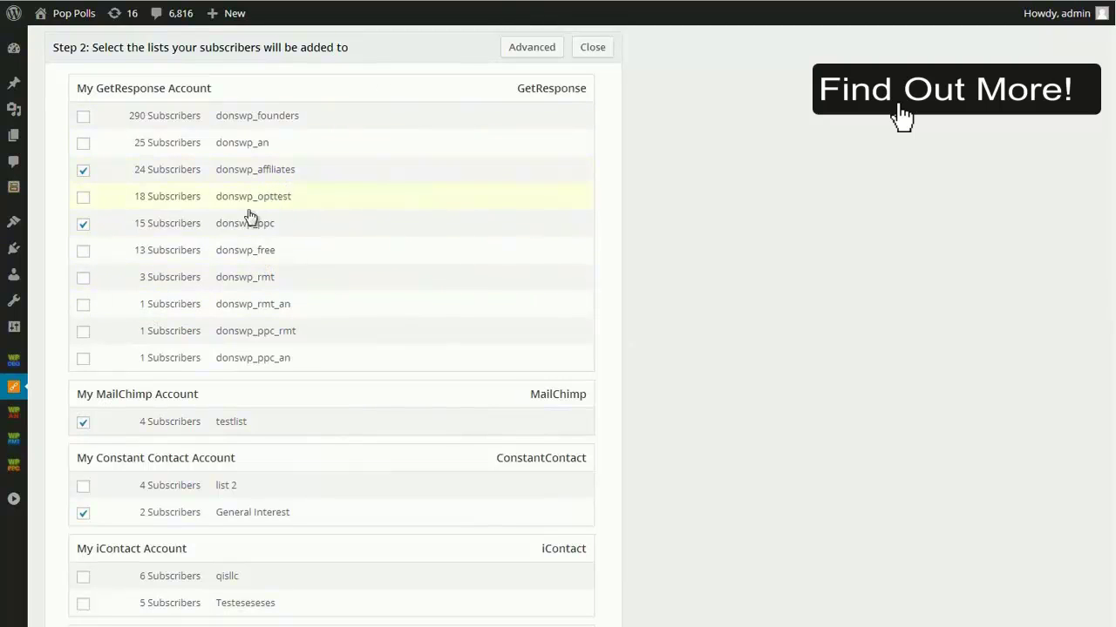
Open the campaign's secure page settings and display the form for adding a new secure page
scroll(299, 459, "down", 3)
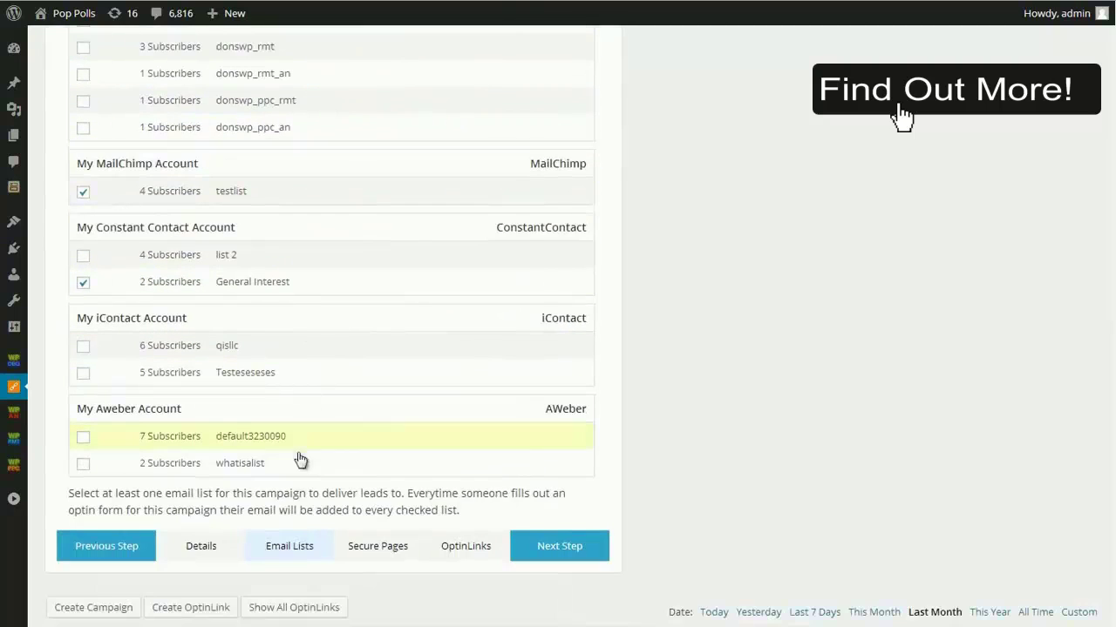
left_click(393, 549)
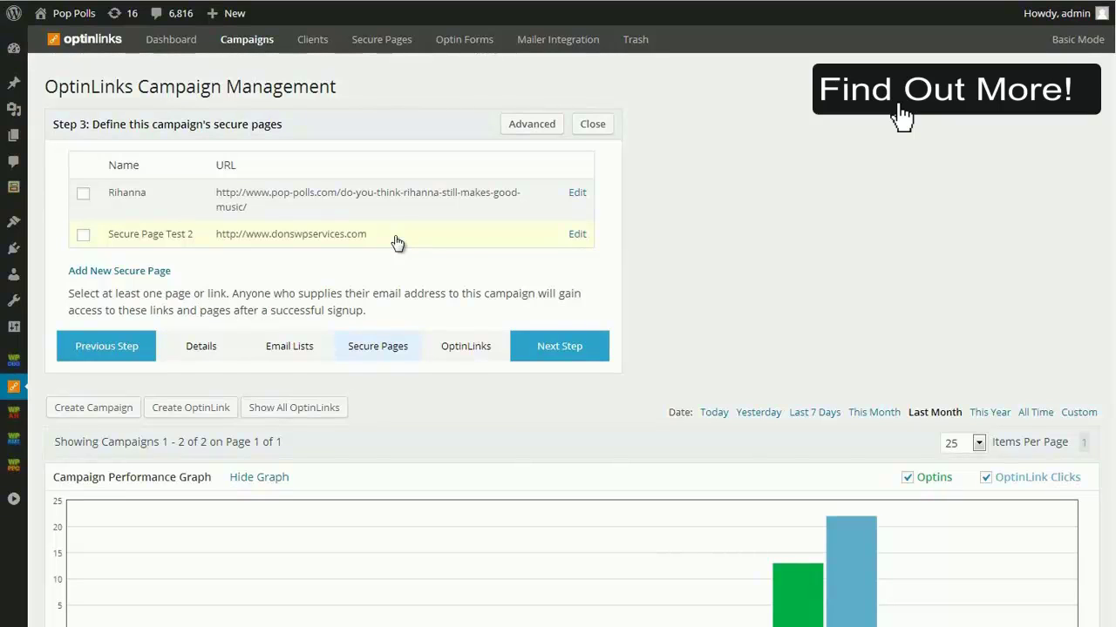
left_click(133, 272)
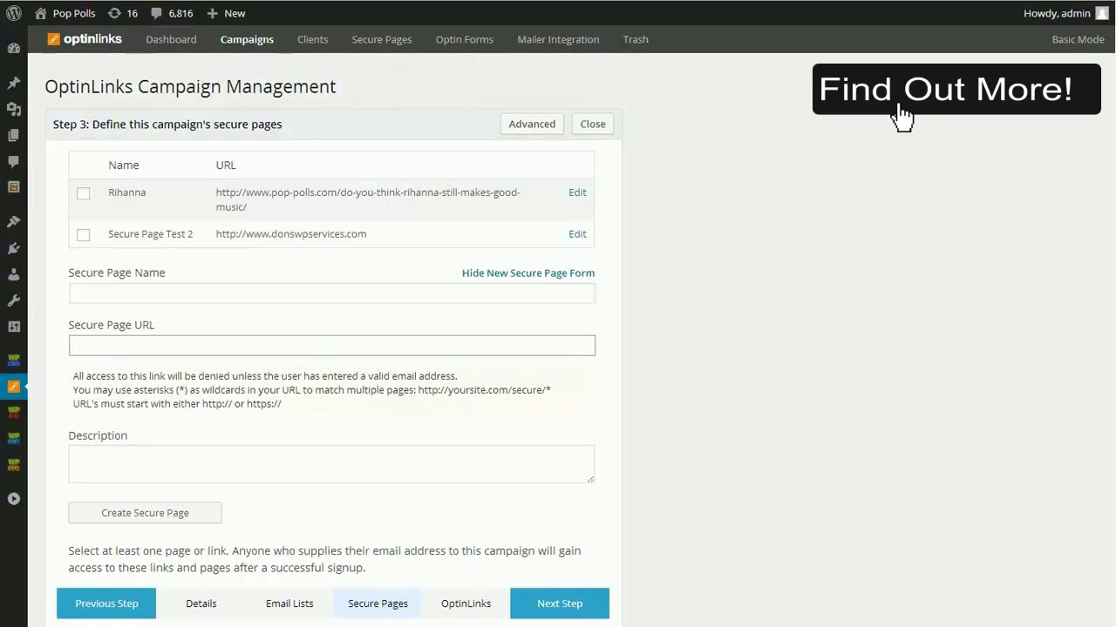
left_click(488, 614)
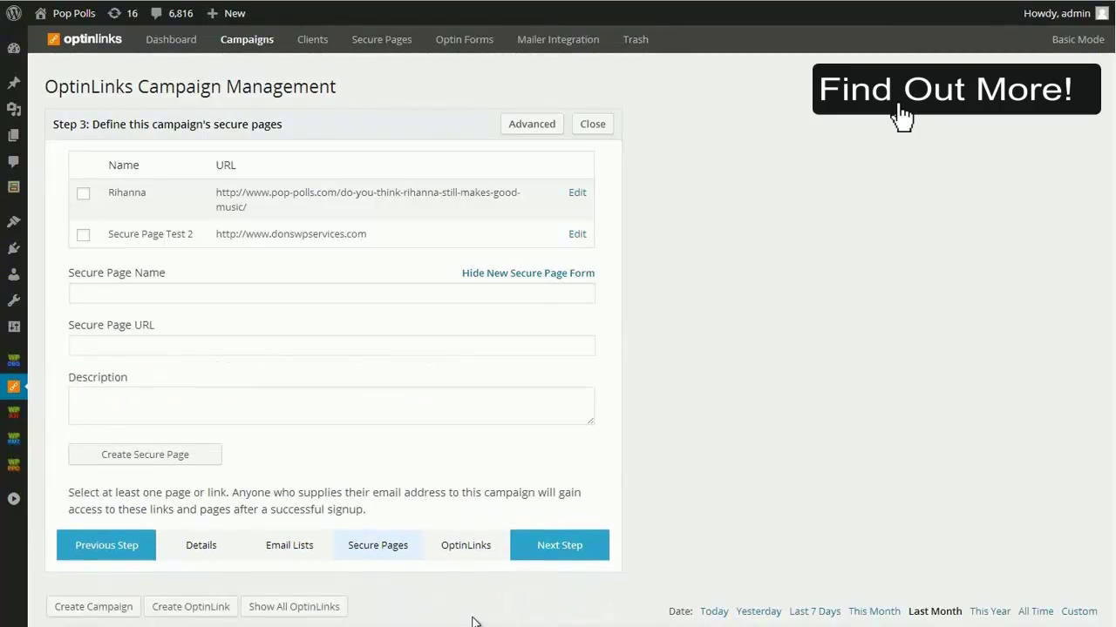
Define an OptinLink named "JV OptinLink" with Rihanna as the target secure page and Default Optin Form as its form
left_click(460, 549)
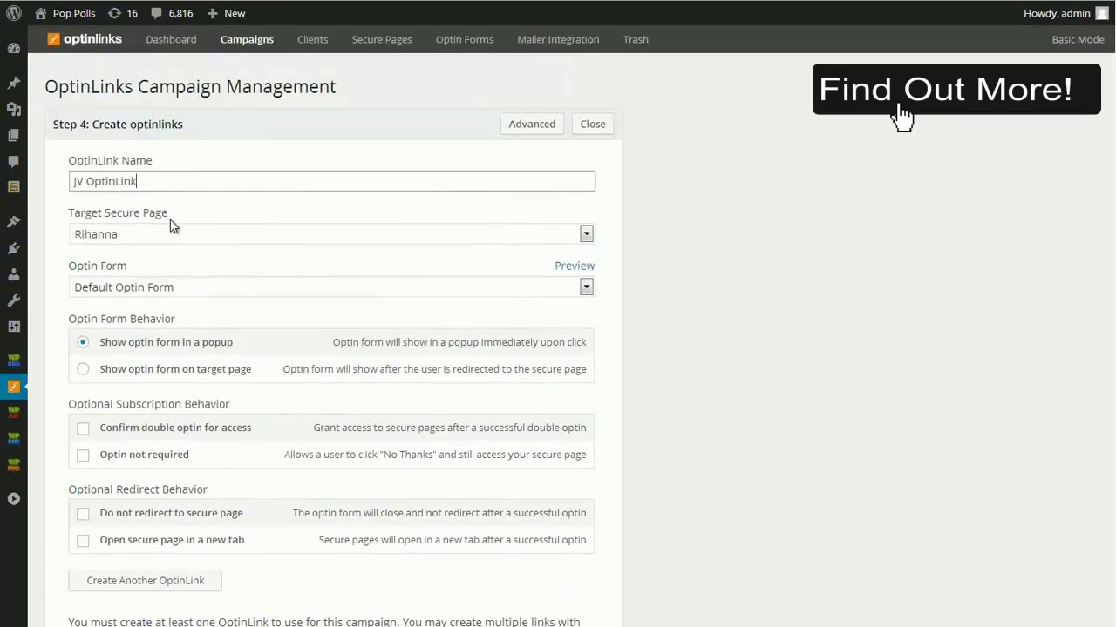
left_click(167, 232)
left_click(157, 252)
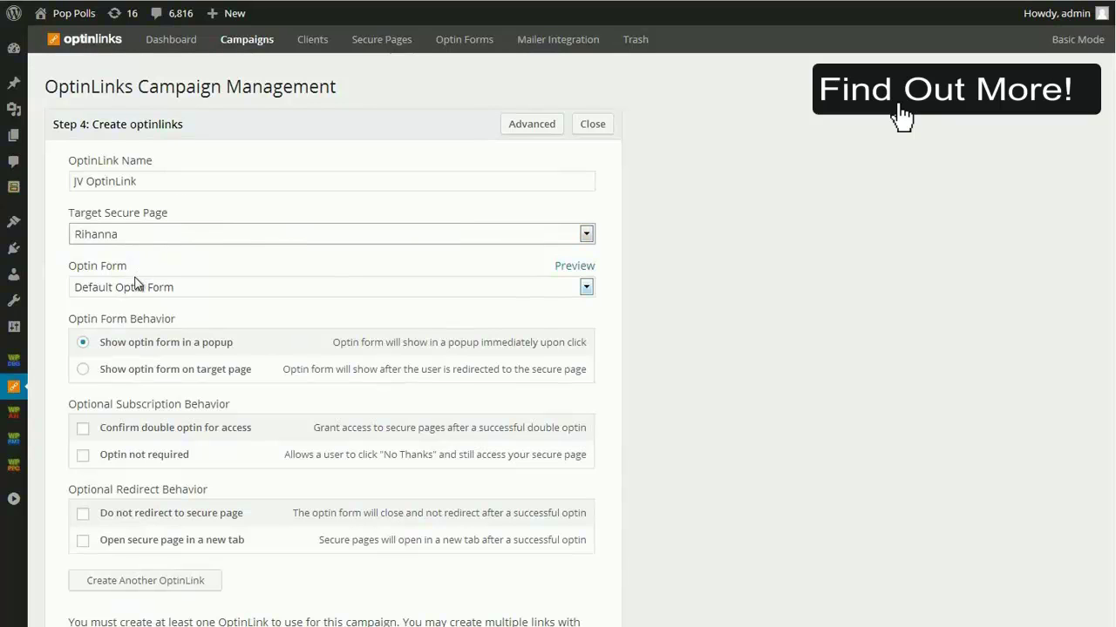
left_click(159, 291)
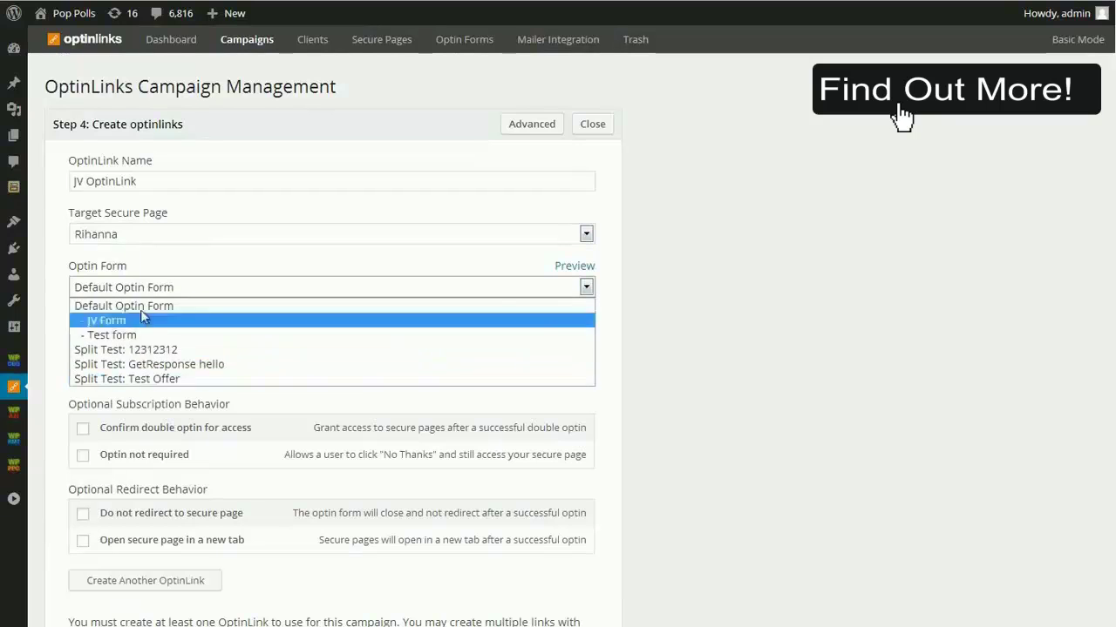
left_click(164, 305)
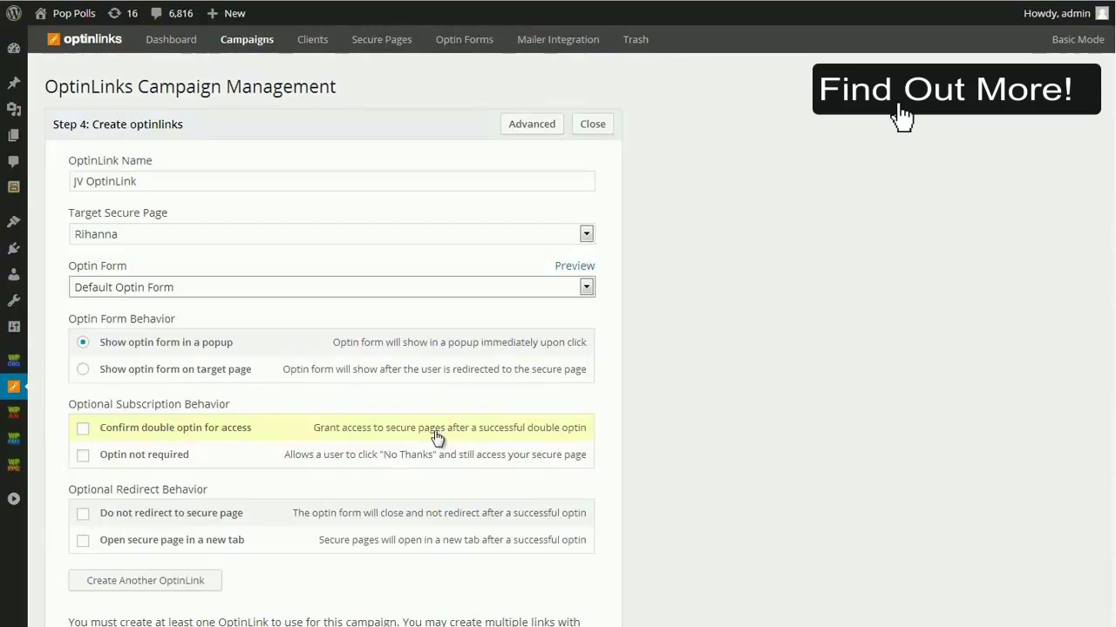
Enable double optin confirmation and Optin not required, adjust the redirect options, and save the campaign as "Test Campaign"
left_click(197, 427)
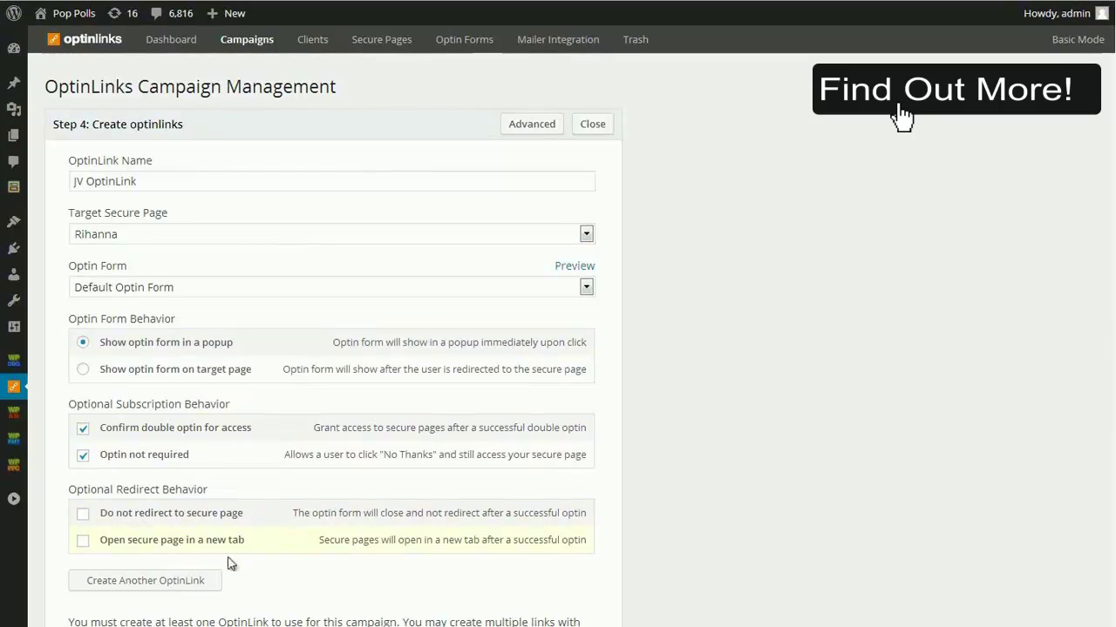
left_click(178, 516)
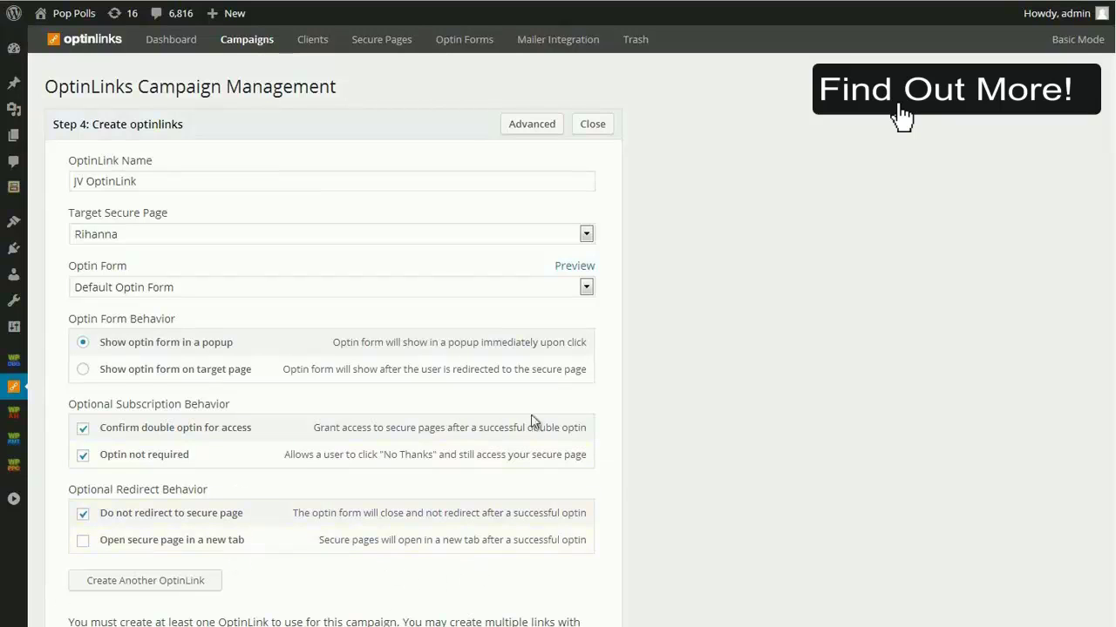
left_click(277, 542)
left_click(194, 514)
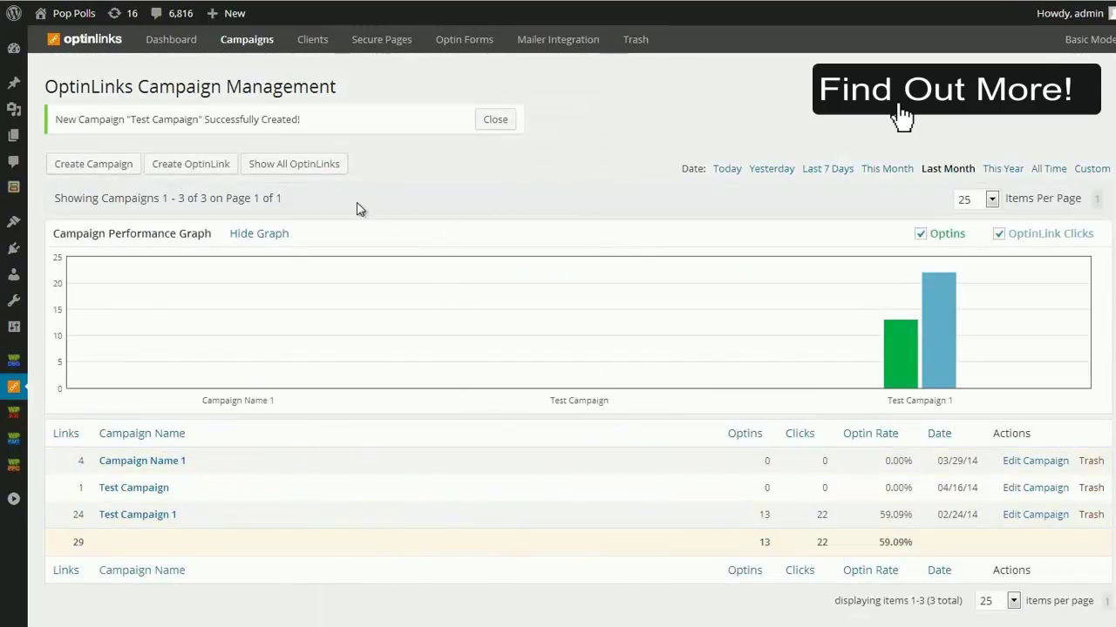
Dismiss the campaign creation notice and show all OptinLinks in the campaign list
left_click(492, 123)
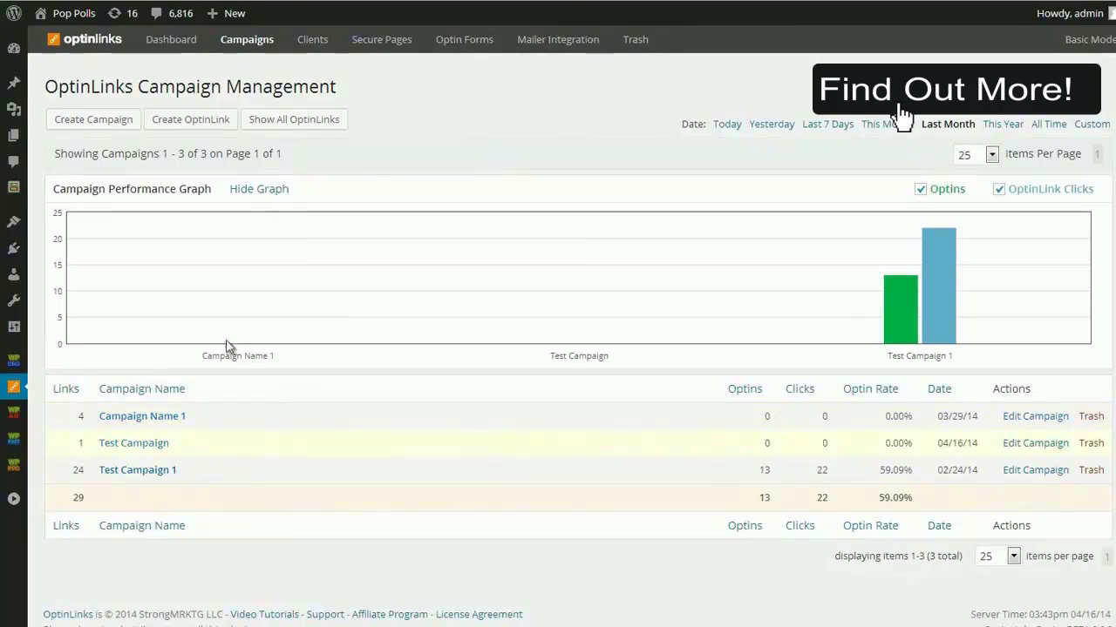
left_click(290, 118)
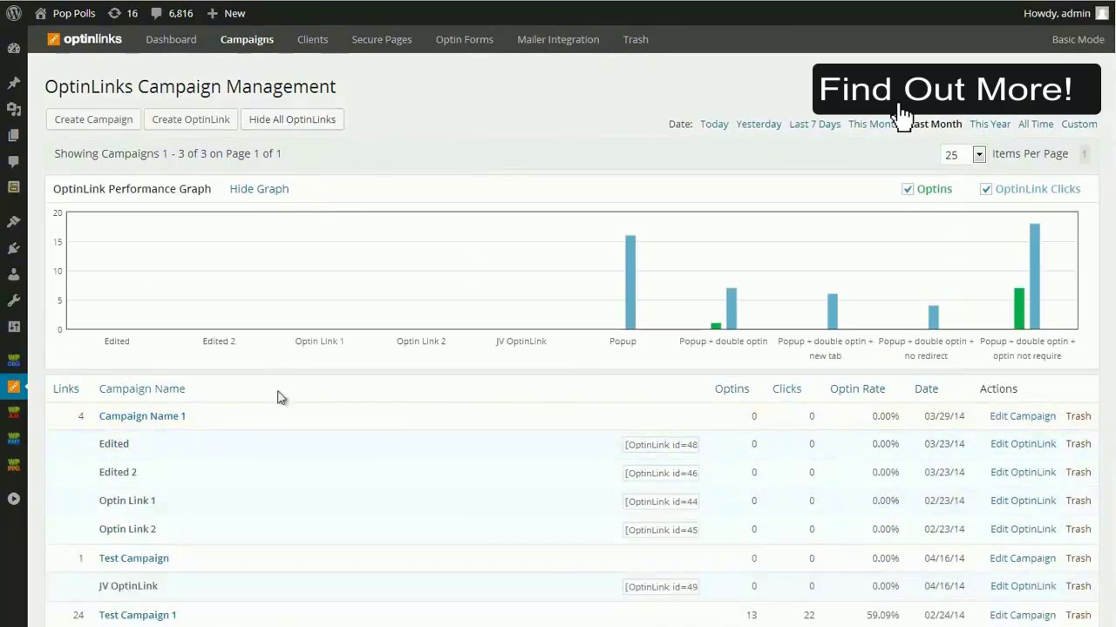
scroll(204, 429, "down", 1)
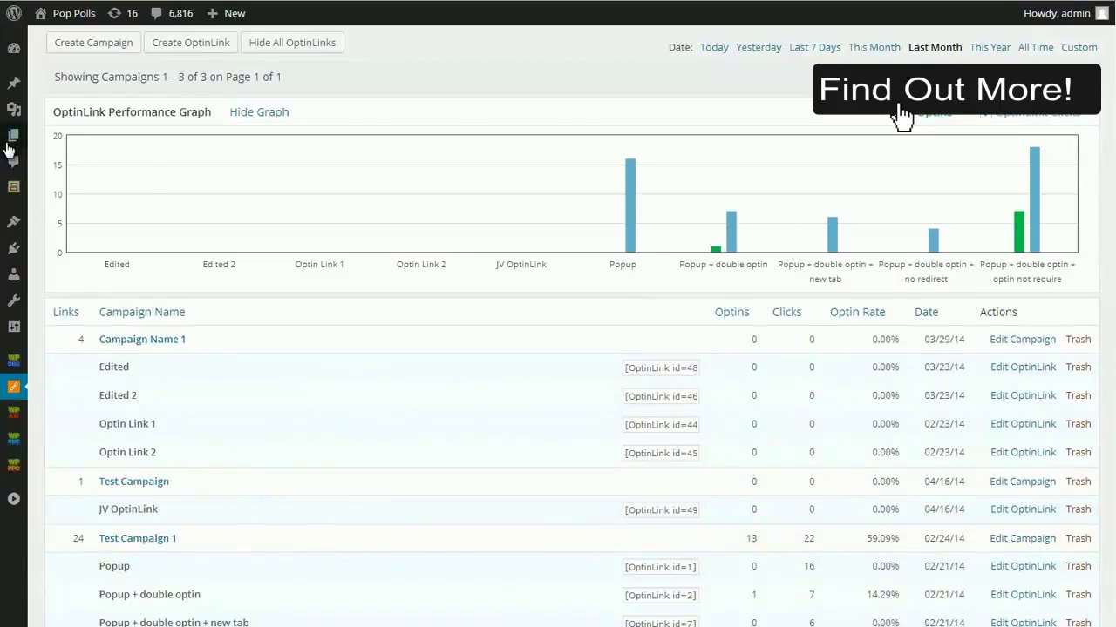
Add a new page and insert the shortcode of the Edited 2 OptinLink from Campaign Name 1 into its content
mouse_move(11, 144)
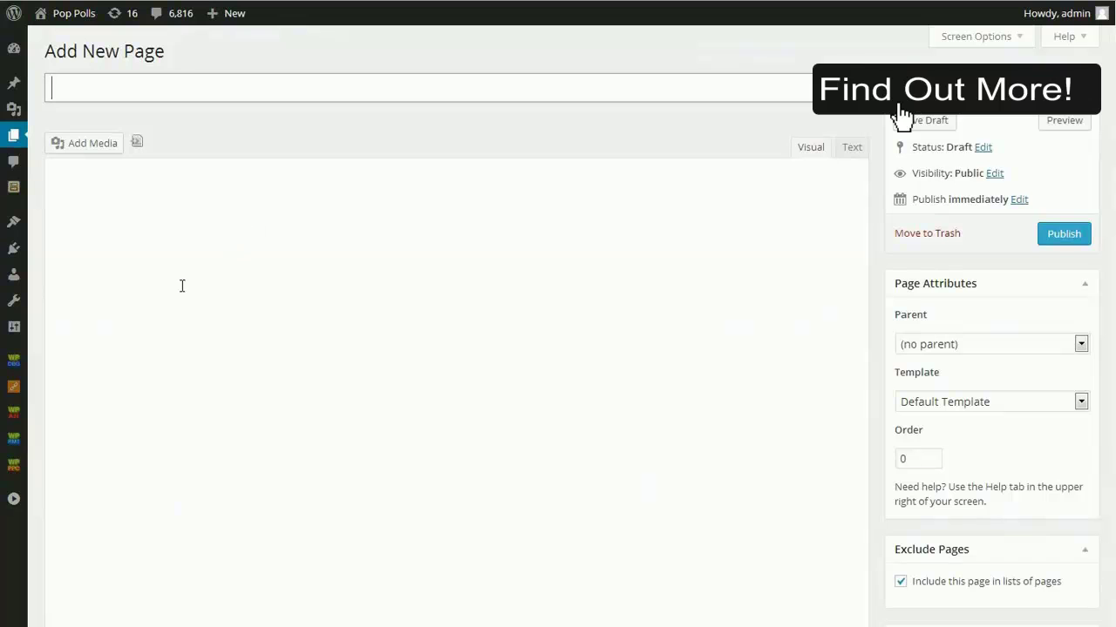
left_click(353, 220)
left_click(362, 171)
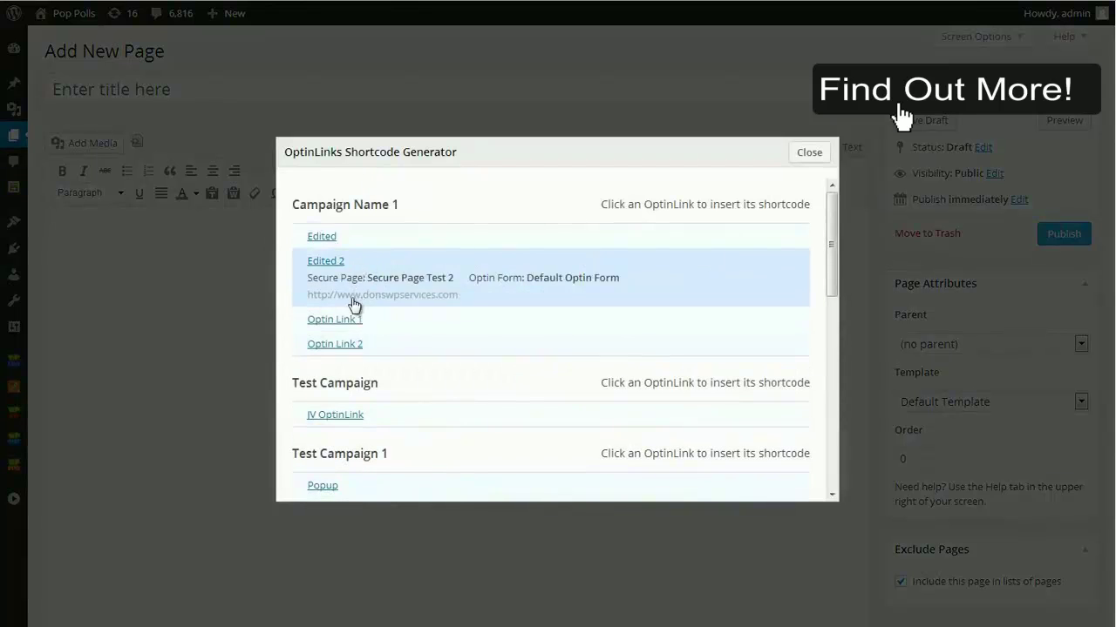
left_click(384, 272)
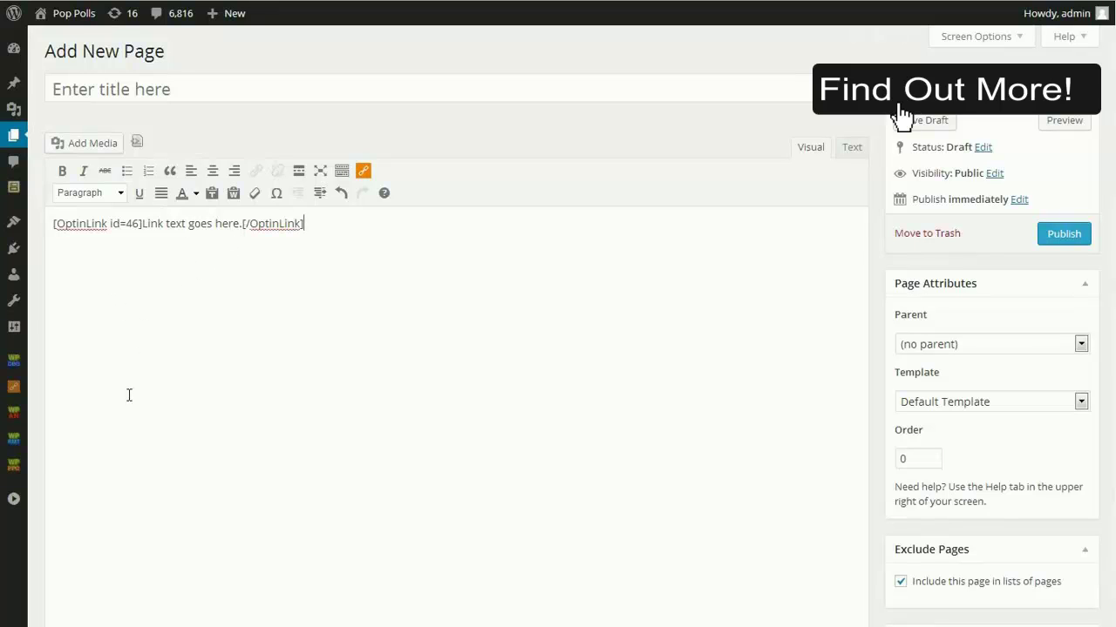
Preview the new page and follow its "Link text goes here." OptinLink
left_click(1062, 124)
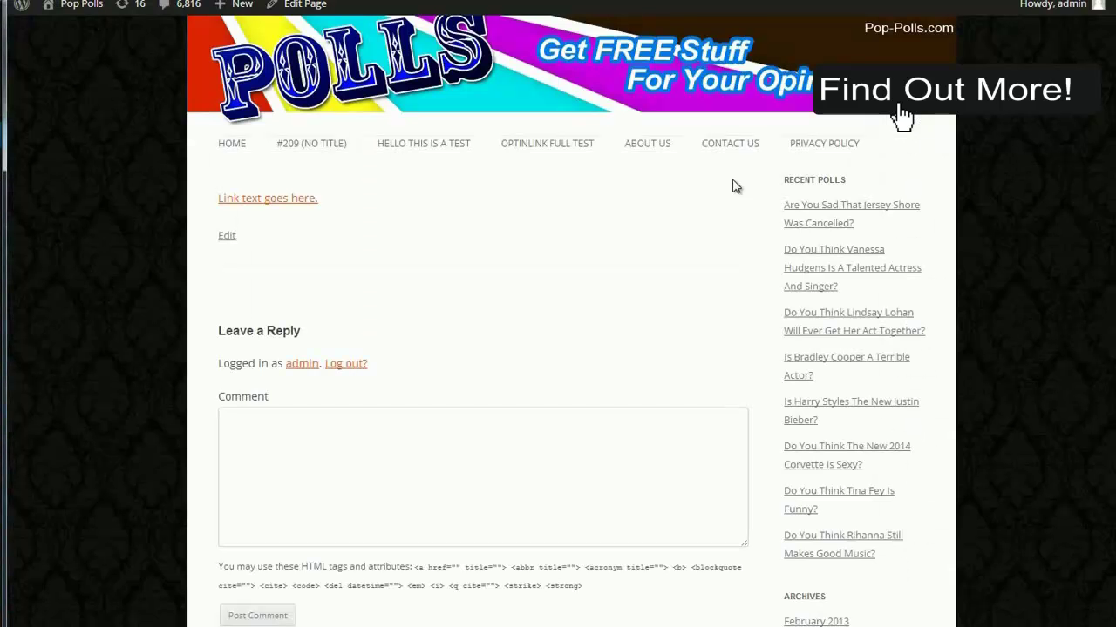
left_click(288, 199)
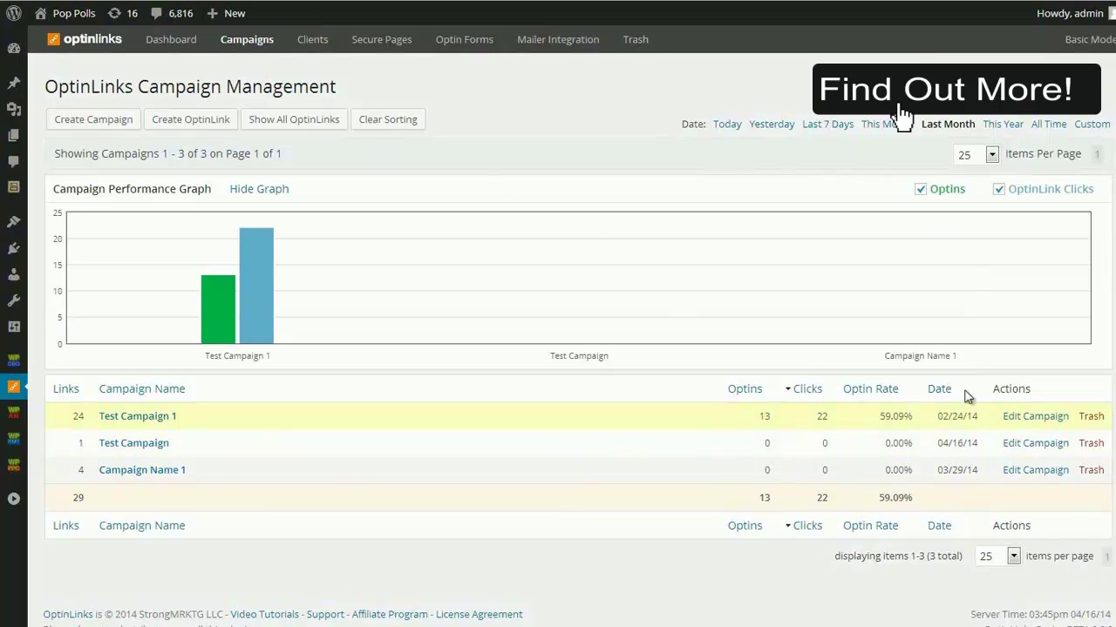
Expand Test Campaign 1 and examine the optins, clicks and optin rates of its OptinLinks, also in Advanced Mode
left_click(161, 425)
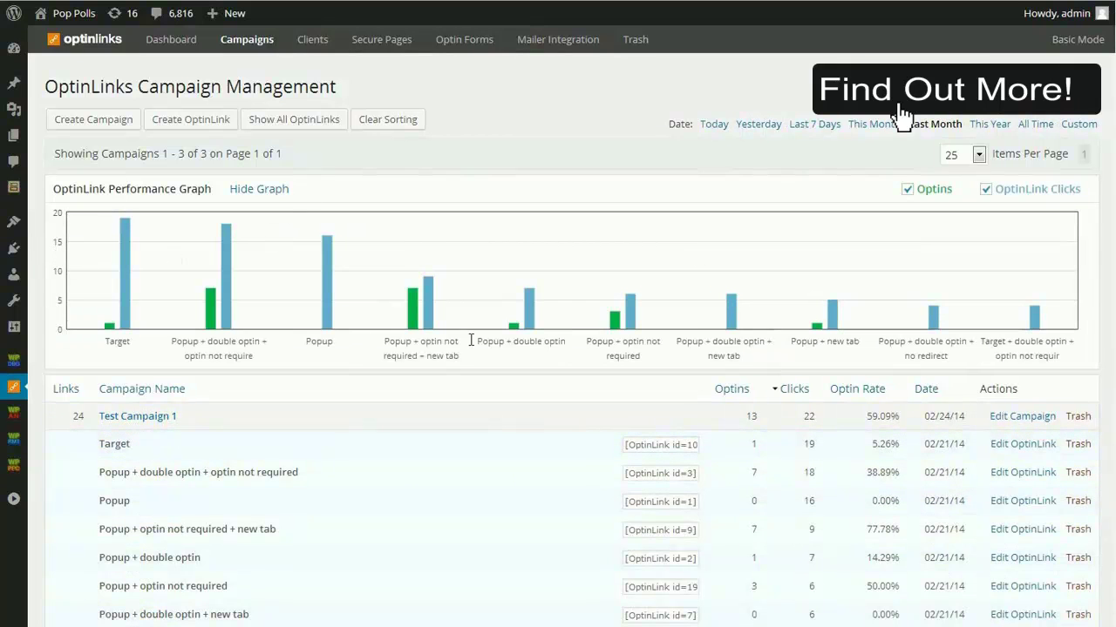
scroll(488, 392, "down", 4)
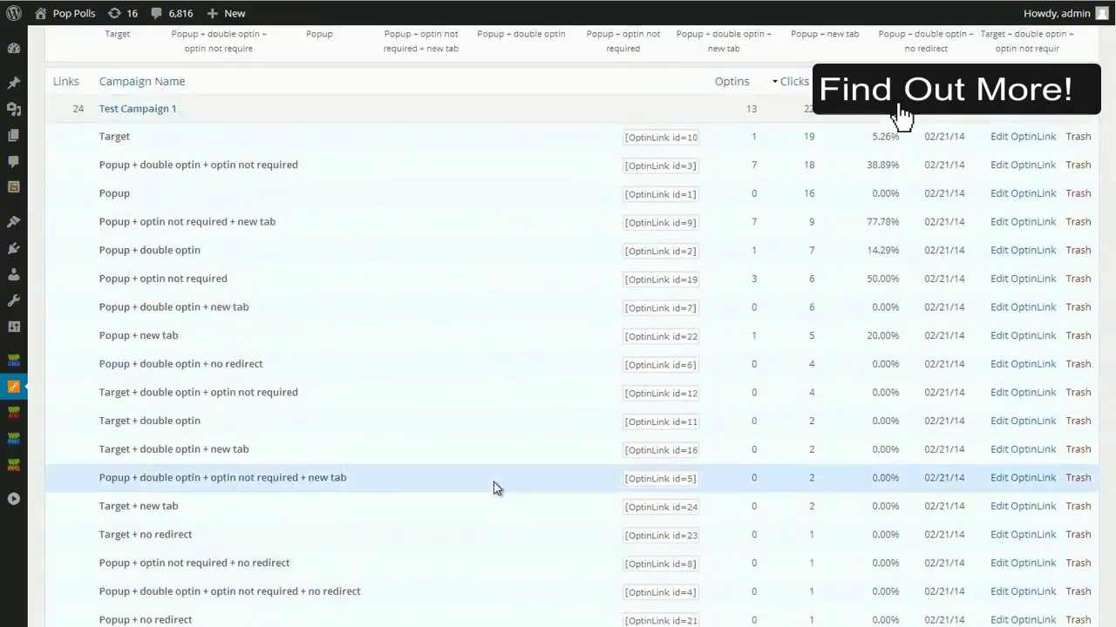
scroll(493, 488, "up", 4)
scroll(790, 409, "down", 2)
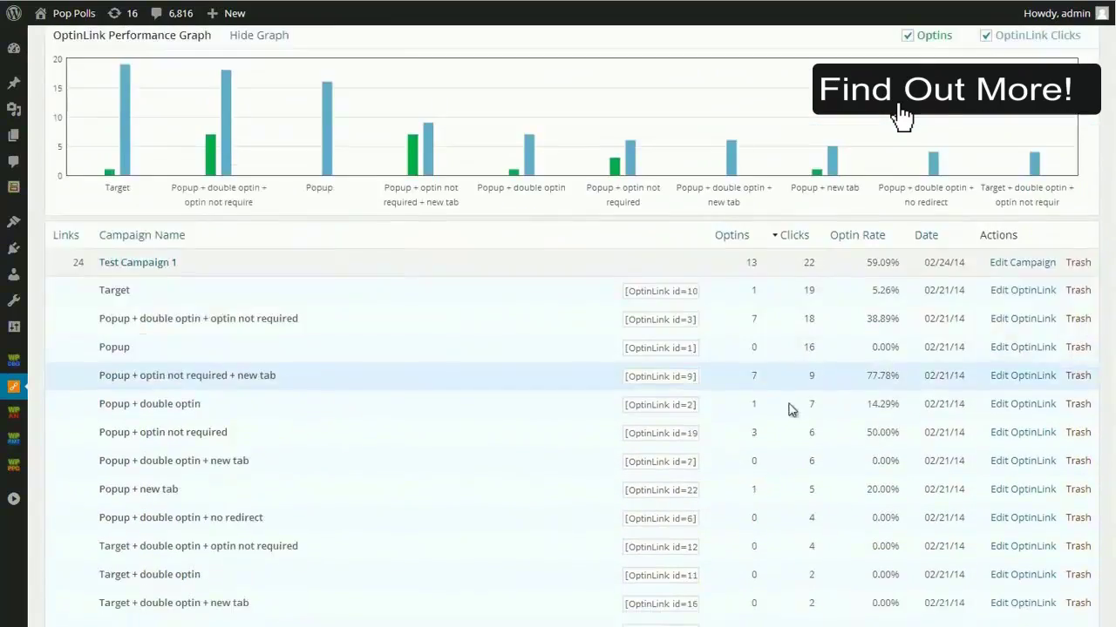
scroll(305, 531, "down", 5)
scroll(324, 485, "up", 4)
scroll(326, 481, "down", 2)
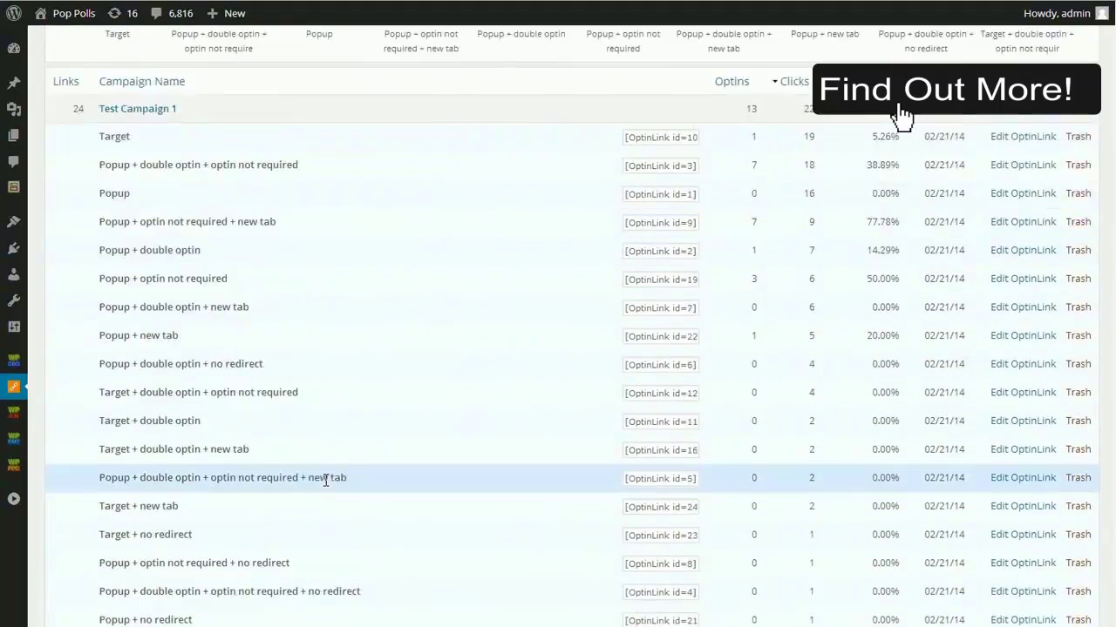
scroll(812, 485, "down", 5)
scroll(720, 395, "up", 7)
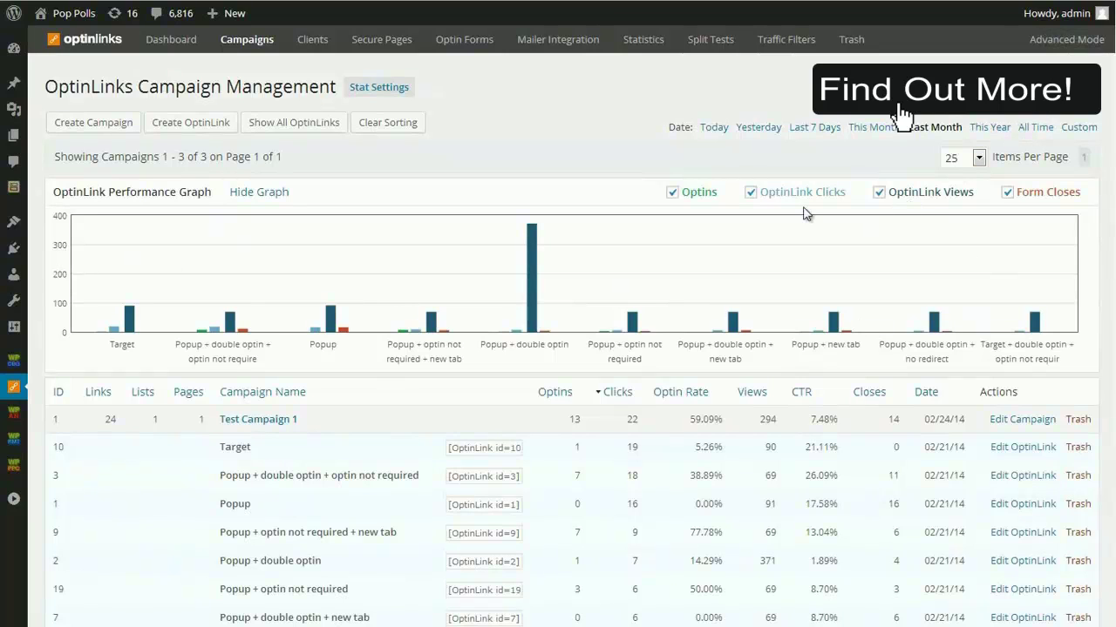
scroll(813, 229, "down", 4)
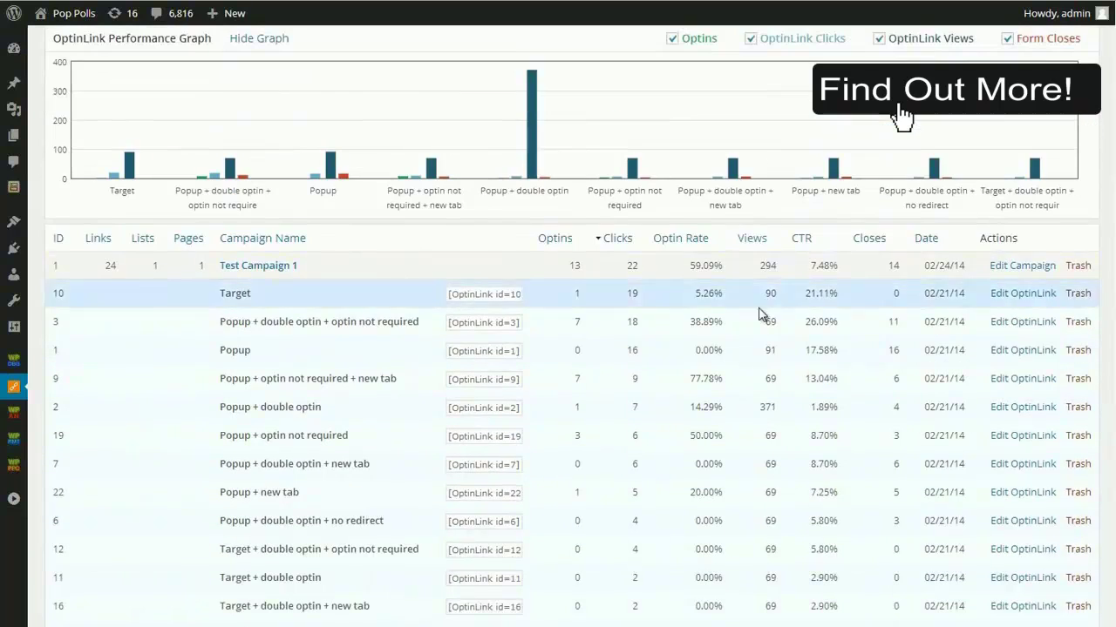
Open the statistic filtering settings for the campaigns and view the available Unique Filtering options
scroll(755, 379, "up", 4)
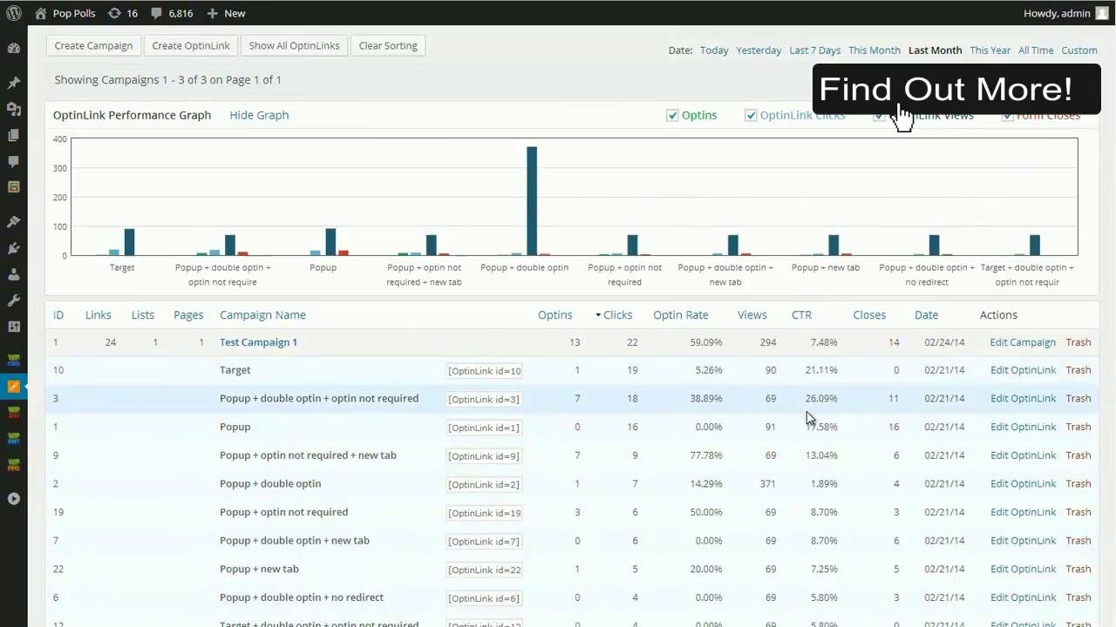
scroll(286, 203, "up", 1)
left_click(378, 90)
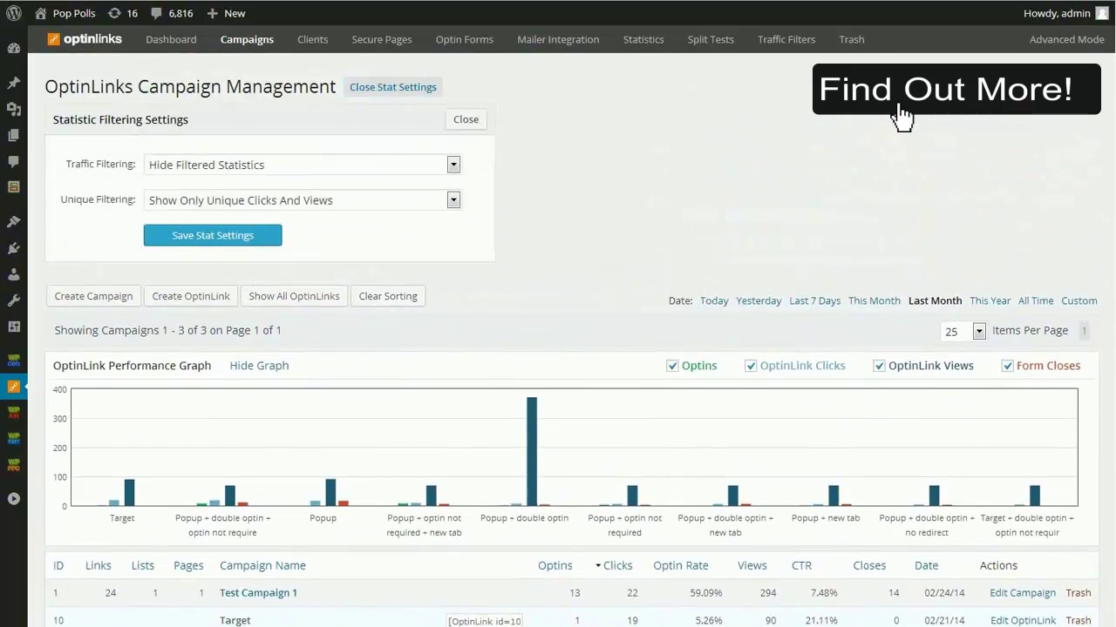
left_click(305, 202)
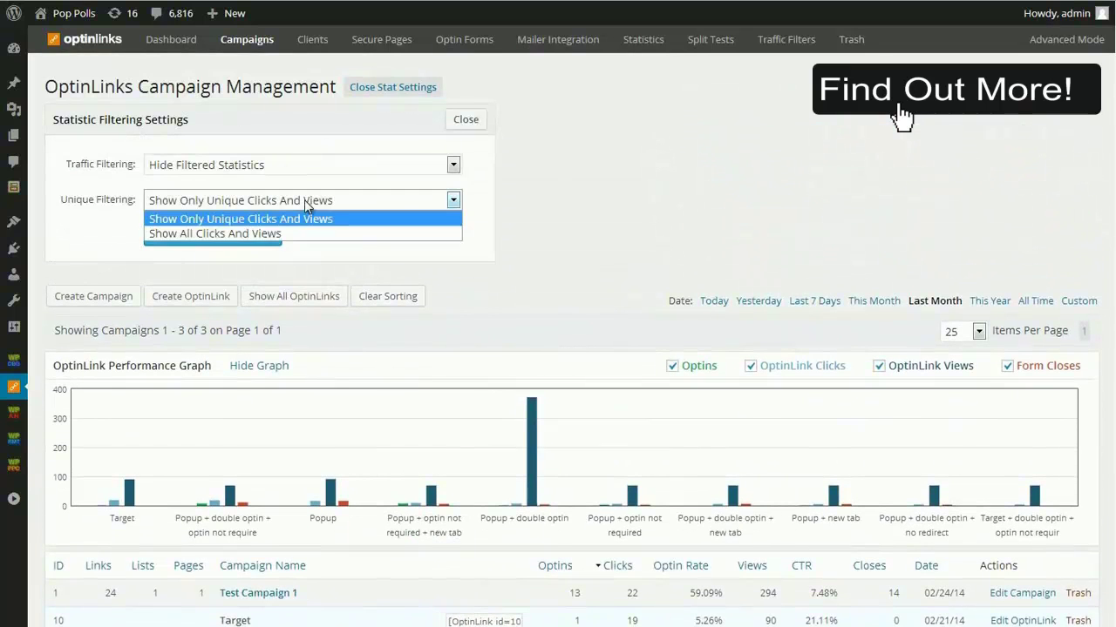
left_click(702, 185)
Examine the views, CTR and closes of the OptinLinks in Test Campaign 1
scroll(702, 209, "down", 3)
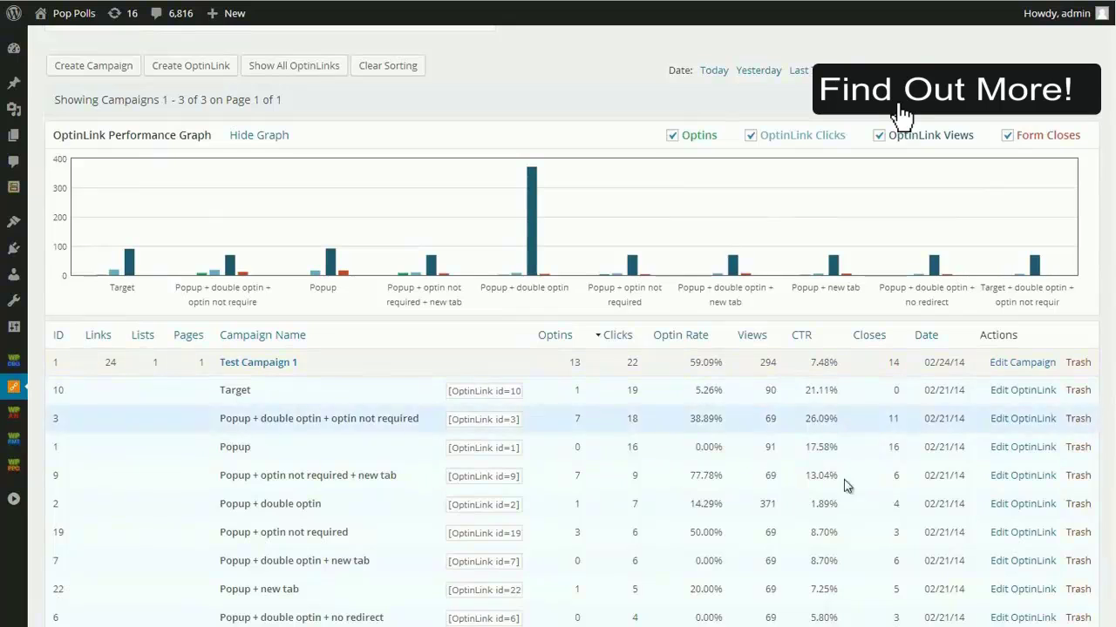
scroll(787, 513, "up", 3)
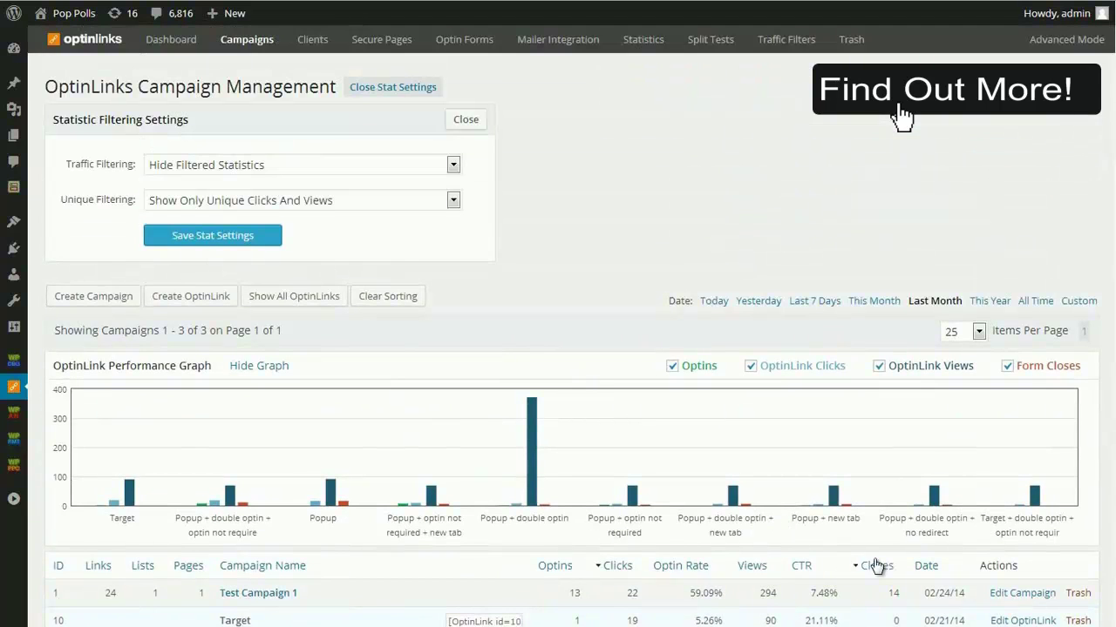
scroll(875, 566, "down", 1)
scroll(874, 565, "down", 3)
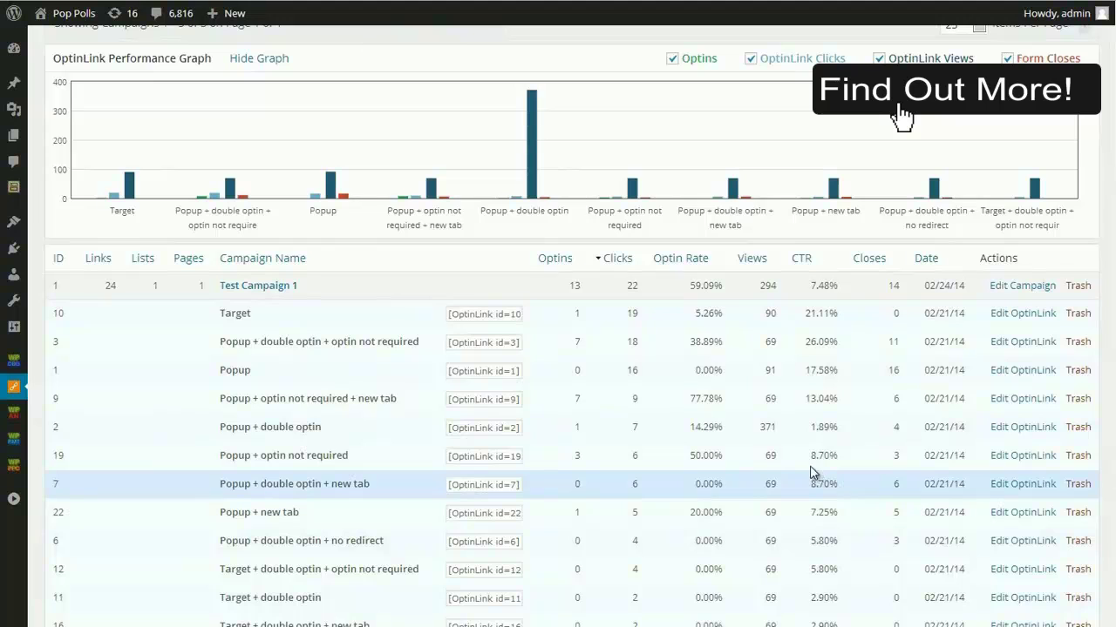
scroll(815, 471, "up", 1)
Open the secure pages overview and look over the optins, campaigns and impressions of each page
scroll(815, 471, "up", 3)
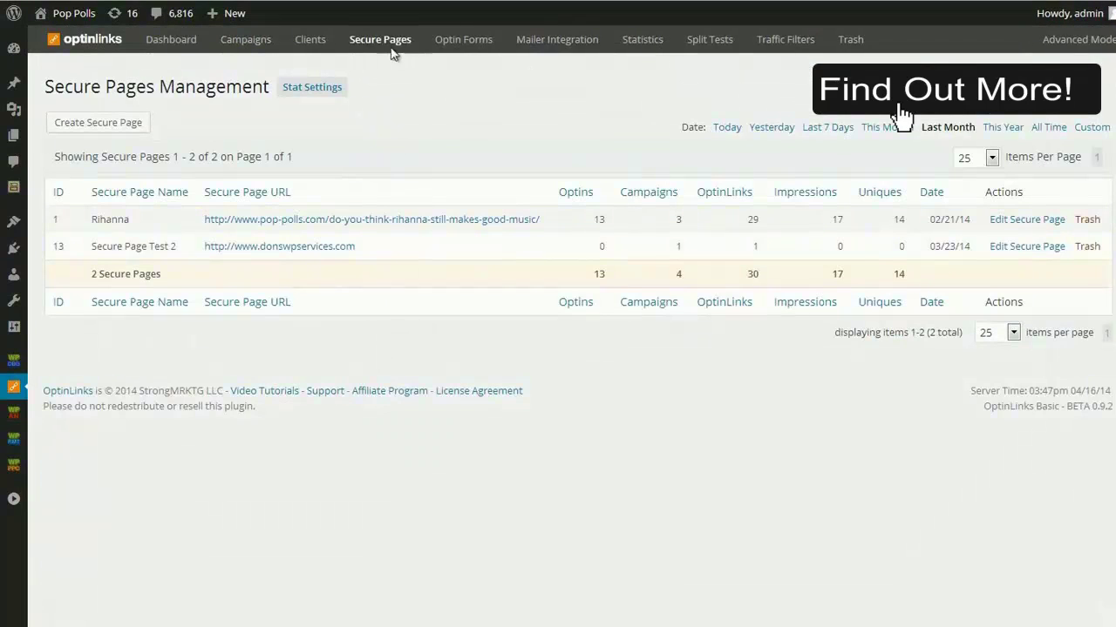
right_click(198, 65)
left_click(596, 484)
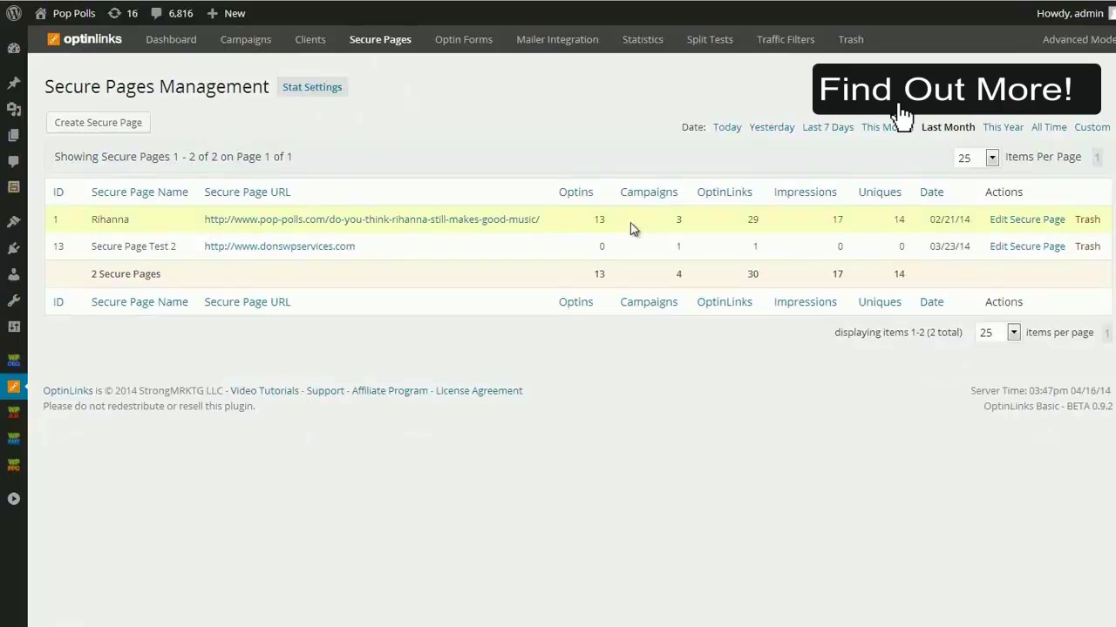
Open the global settings for optin forms and view the choices for the default form on secure pages
left_click(458, 45)
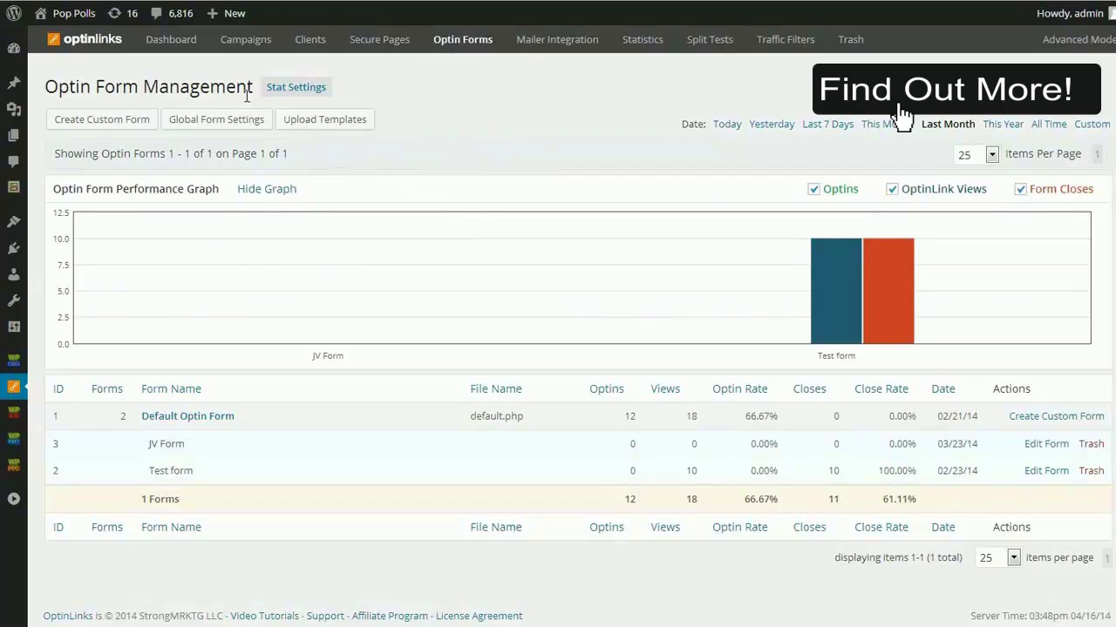
left_click(217, 122)
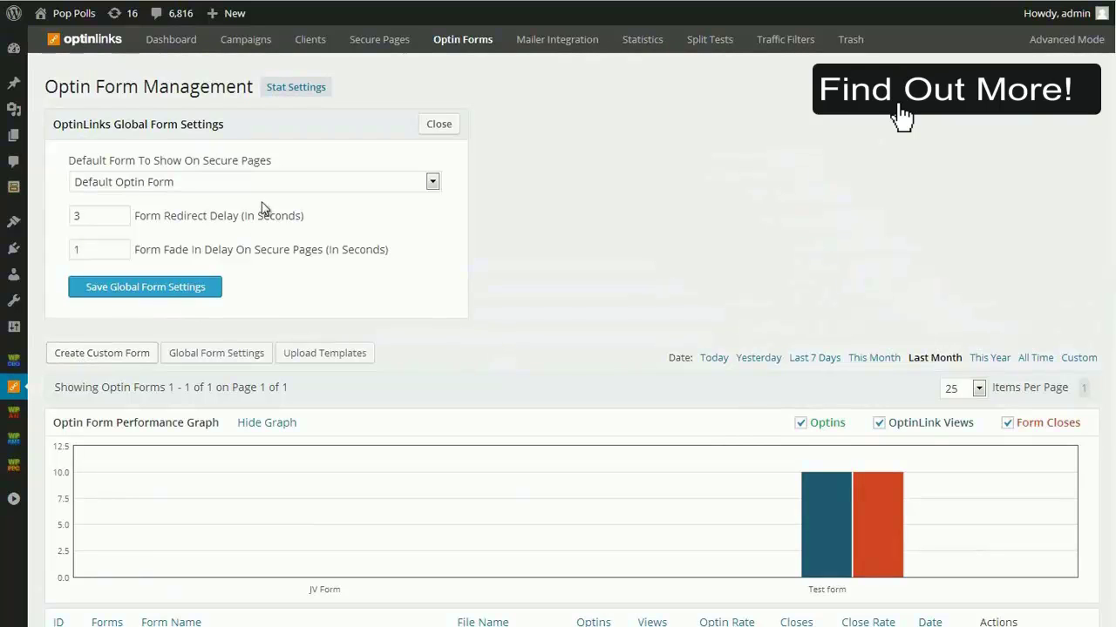
left_click(281, 182)
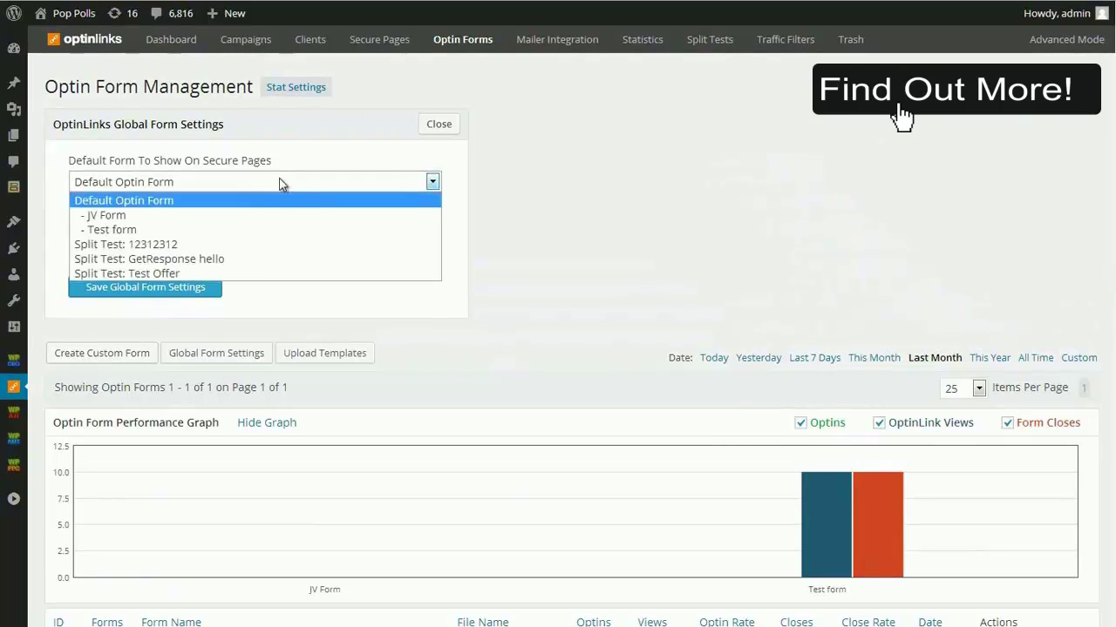
left_click(266, 183)
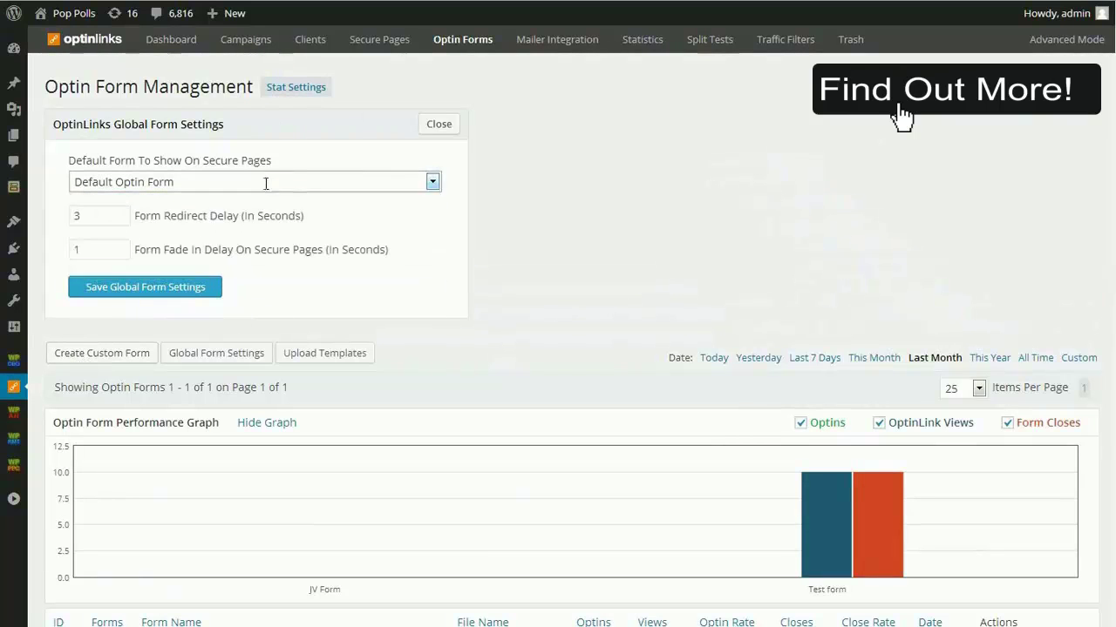
Open the custom optin form setup and preview the Default Optin Form as its parent form
left_click(102, 358)
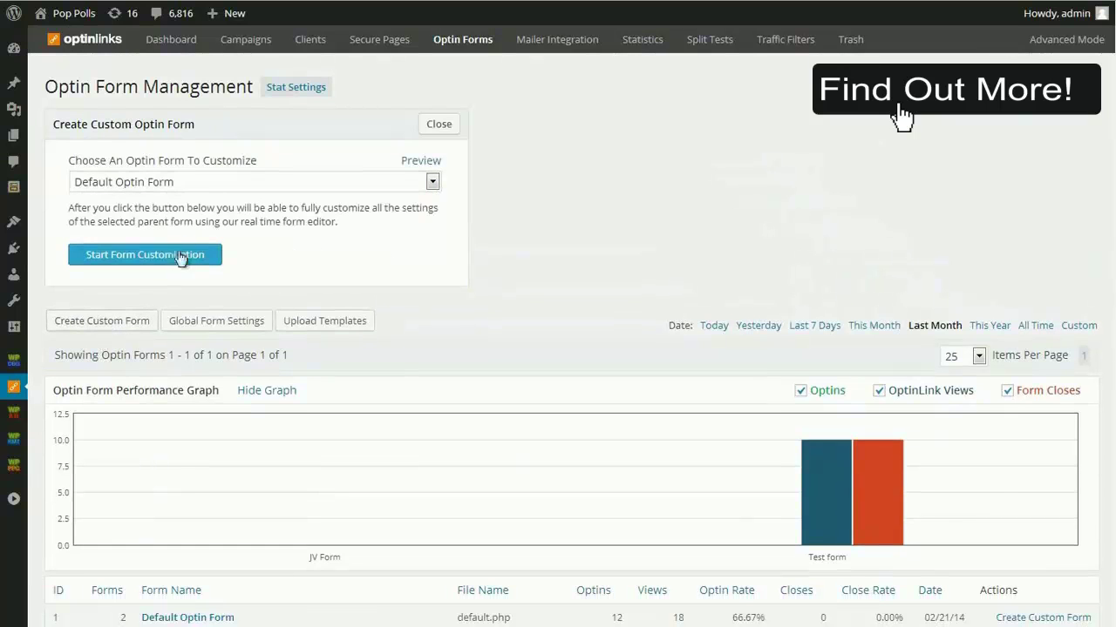
left_click(207, 184)
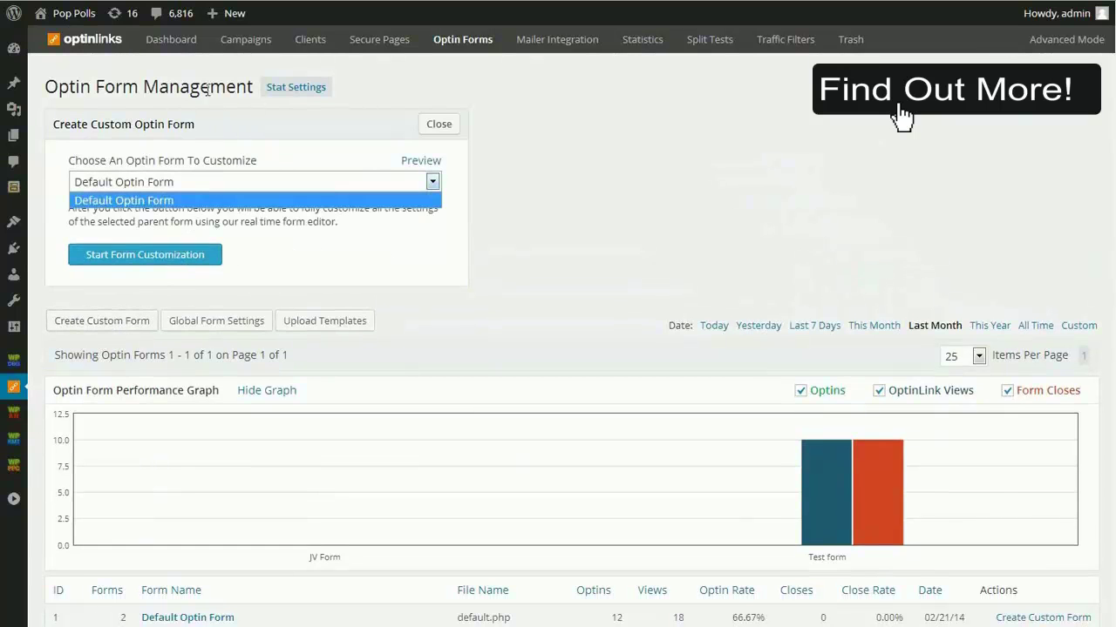
left_click(177, 187)
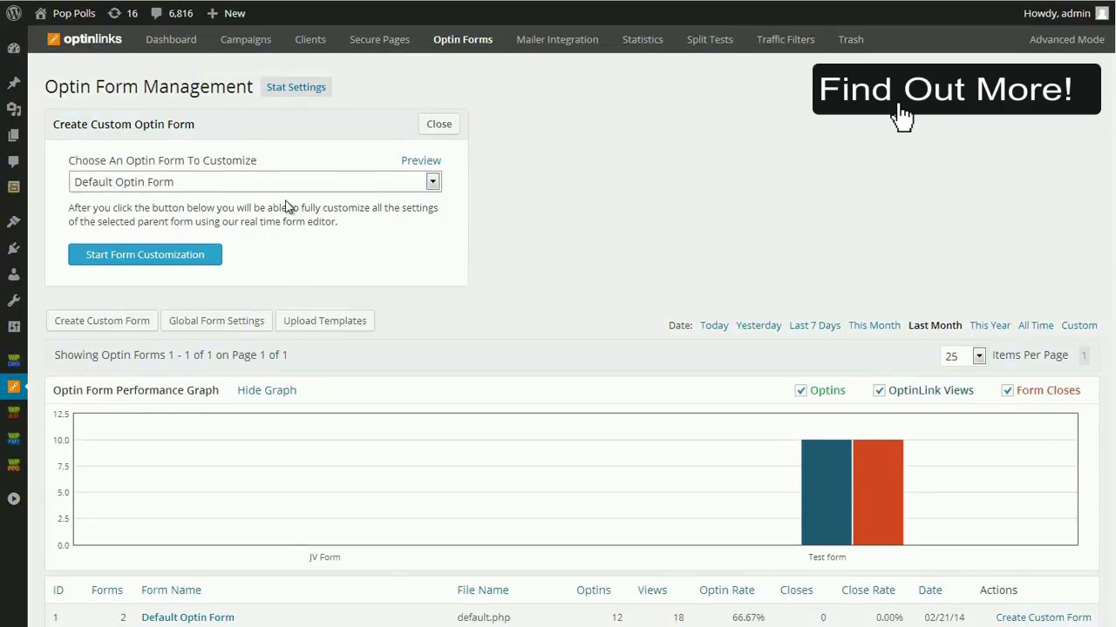
left_click(422, 164)
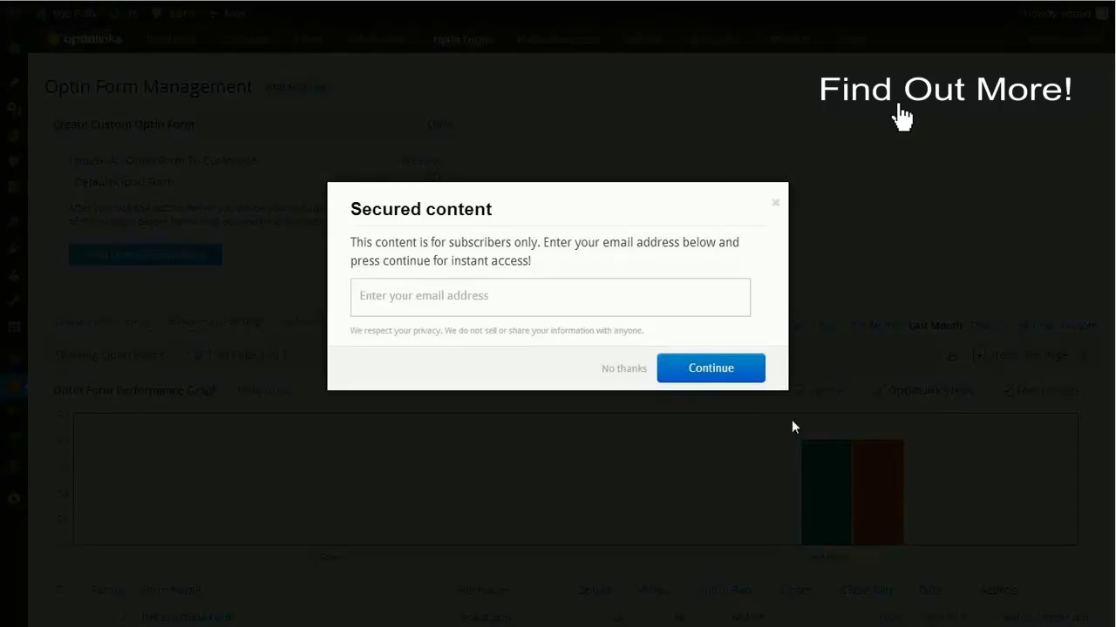
left_click(776, 203)
Start customizing the Default Optin Form and examine its settings alongside the live preview
left_click(191, 260)
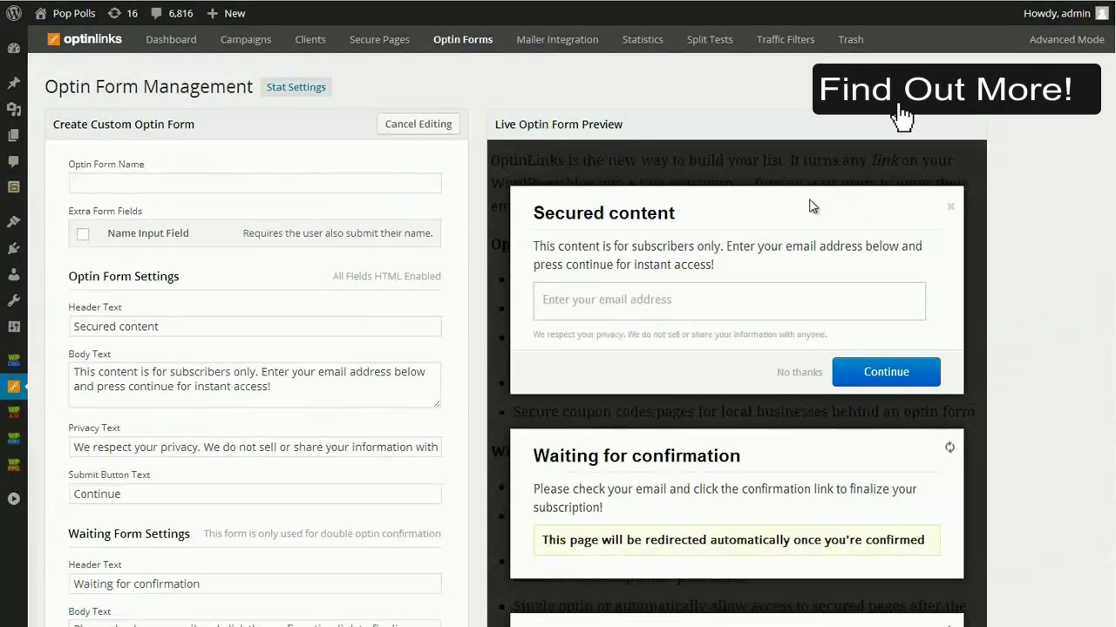
scroll(810, 204, "down", 3)
scroll(648, 355, "up", 3)
scroll(718, 383, "down", 4)
scroll(706, 458, "up", 4)
scroll(609, 339, "down", 4)
scroll(642, 384, "up", 2)
scroll(642, 384, "up", 2)
Clear the header text in the optin form settings
left_click(302, 327)
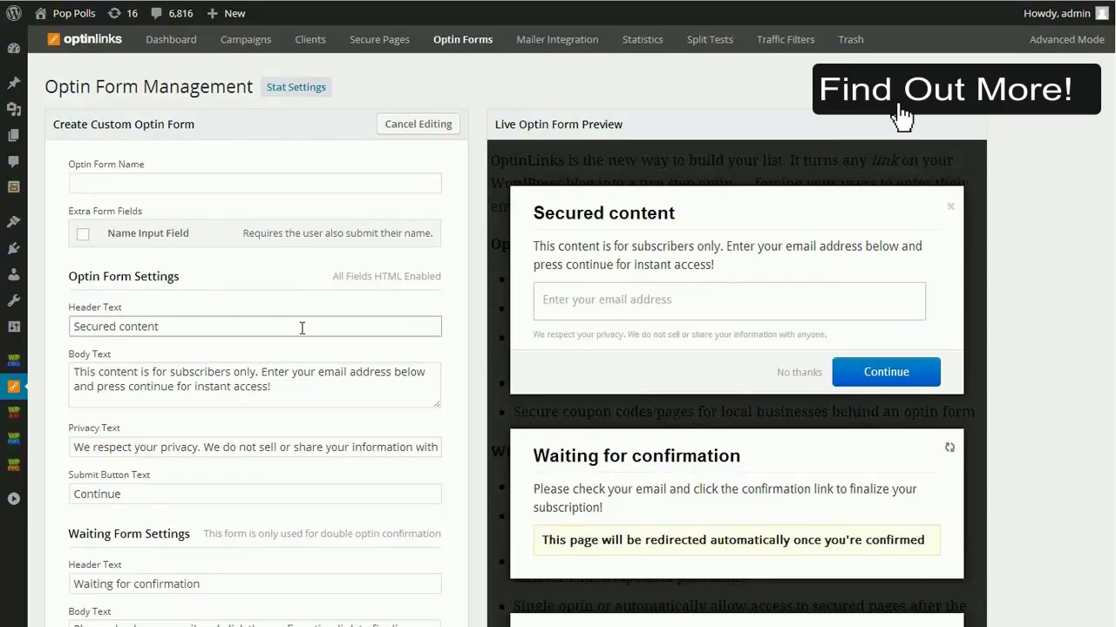
key("BackSpace")
key("BackSpace")
key("BackSpace")
key("BackSpace")
key("BackSpace")
key("BackSpace")
key("BackSpace")
key("BackSpace")
key("BackSpace")
key("BackSpace")
key("BackSpace")
key("BackSpace")
key("BackSpace")
key("BackSpace")
key("BackSpace")
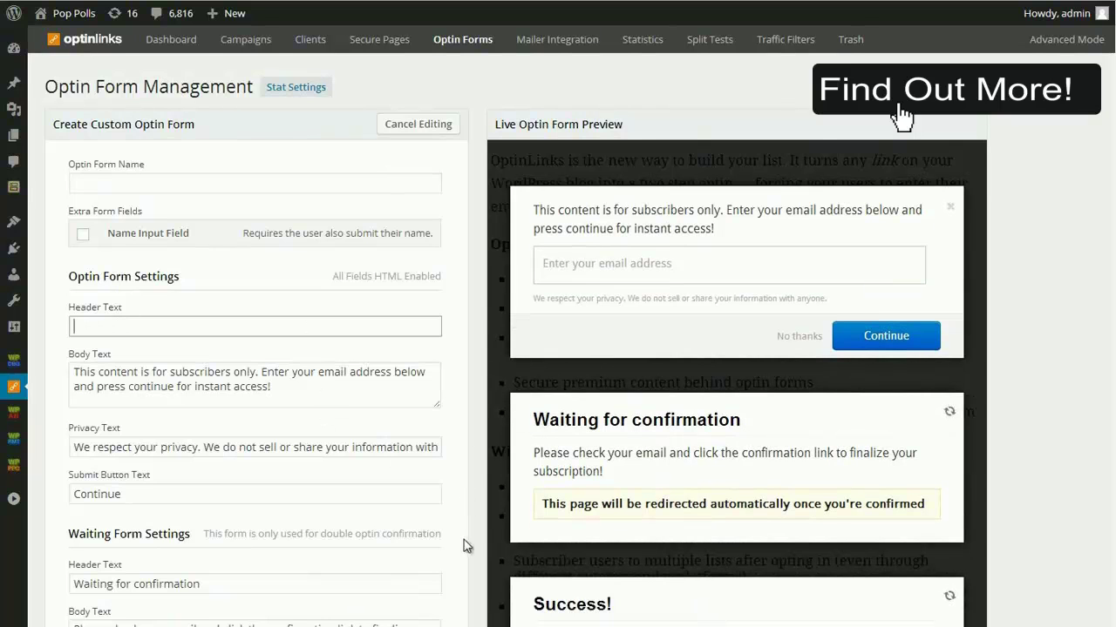
Replace the optin form's body text with "Hello"
triple_click(292, 386)
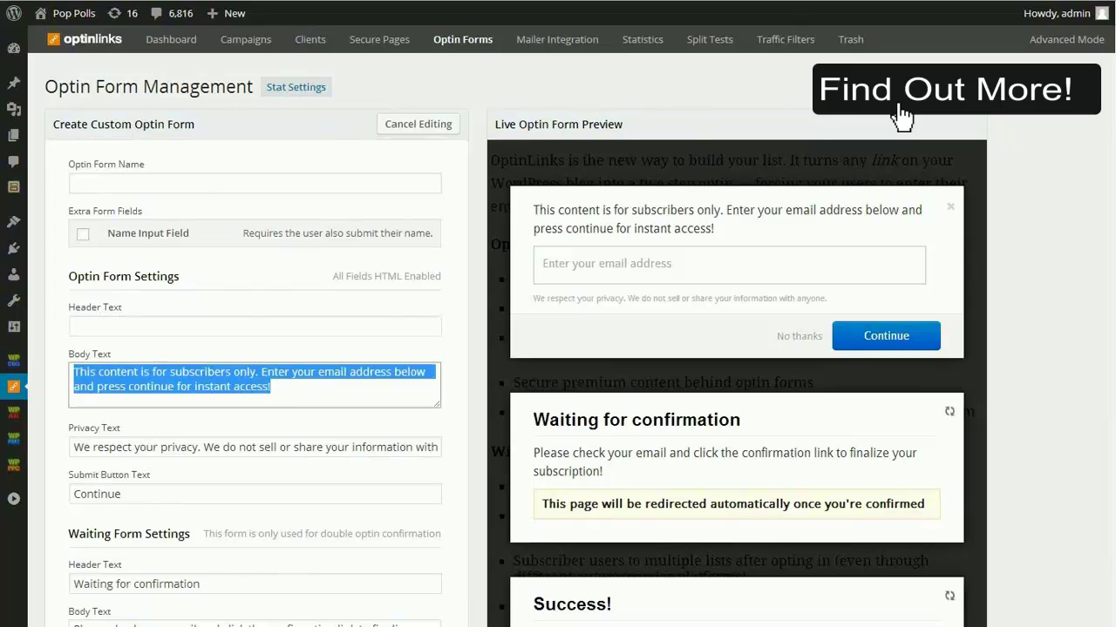
key("BackSpace")
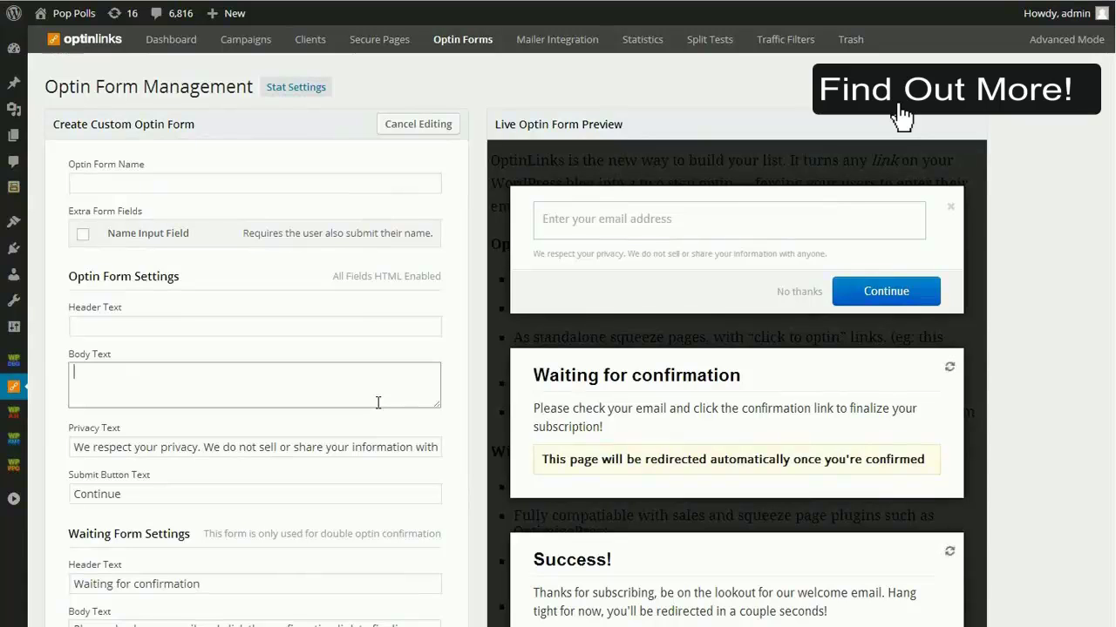
type("Hello")
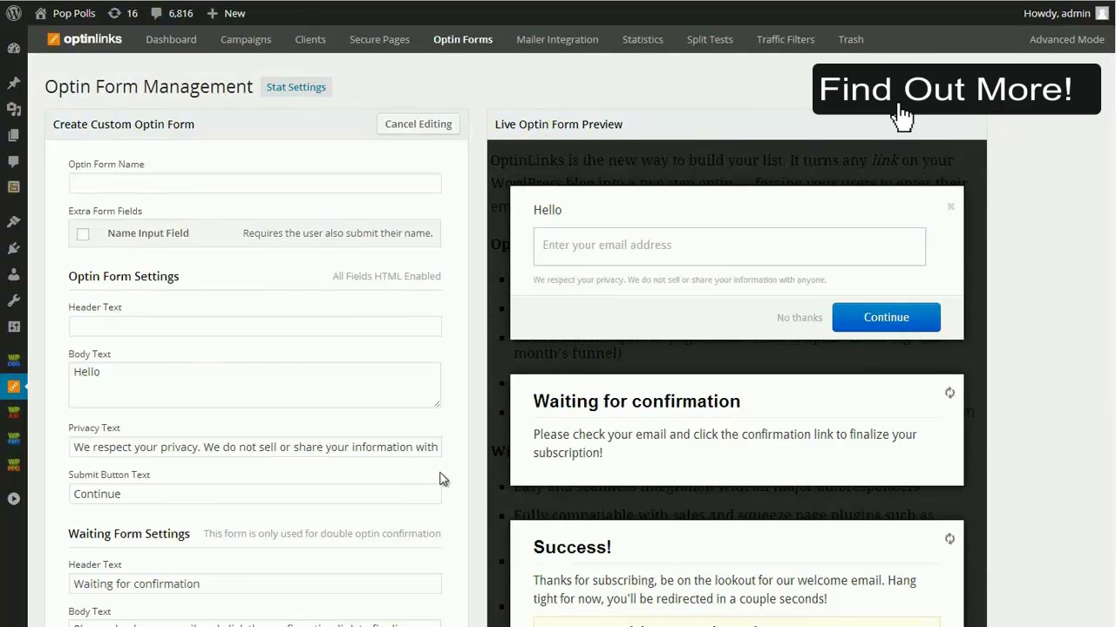
scroll(415, 481, "down", 1)
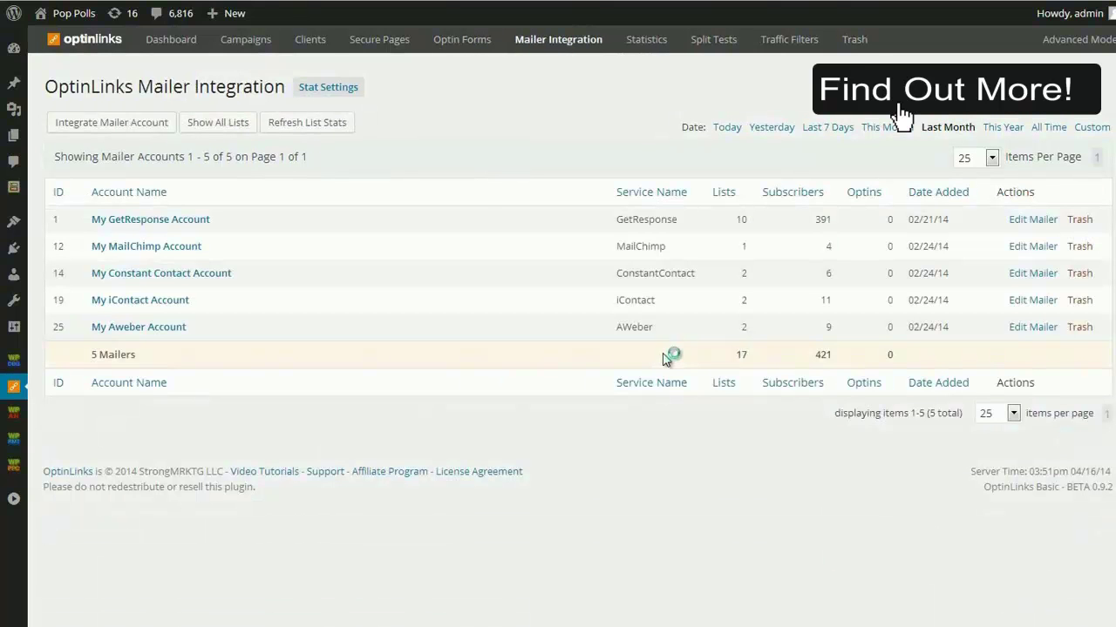
Open the AWeber setup for integrating a mailer account and examine its authorization code instructions and the existing mailer accounts
left_click(103, 122)
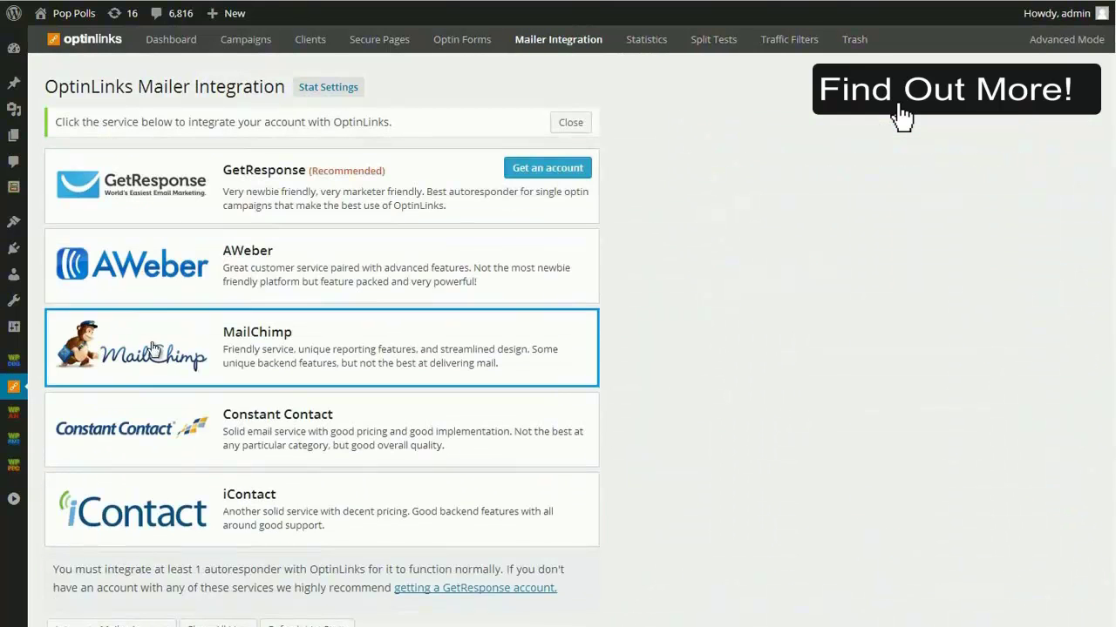
left_click(221, 257)
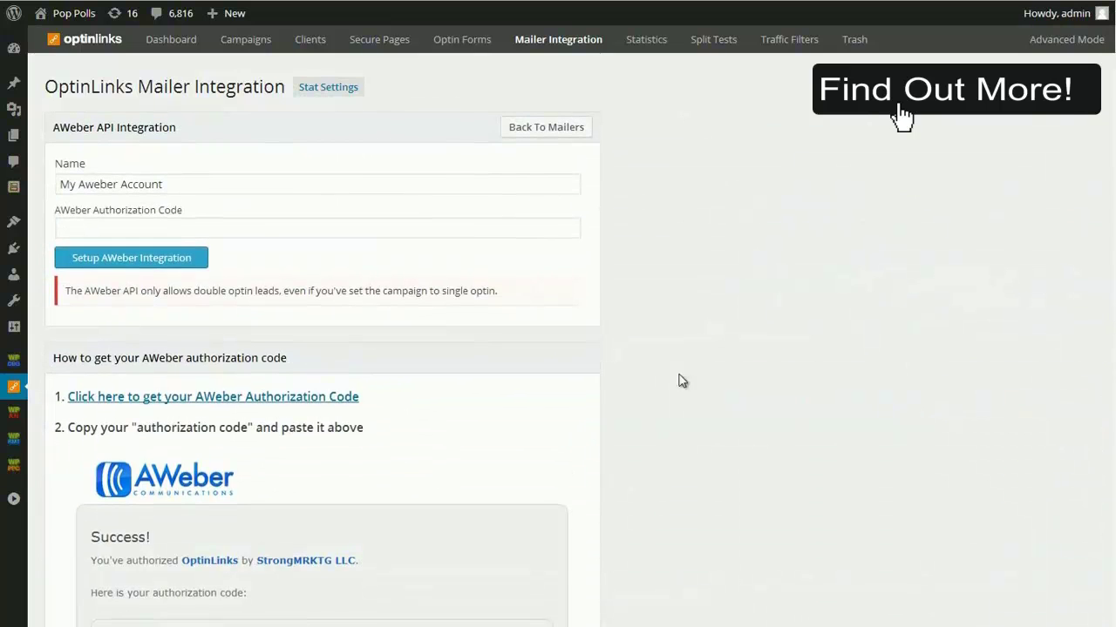
scroll(538, 302, "down", 5)
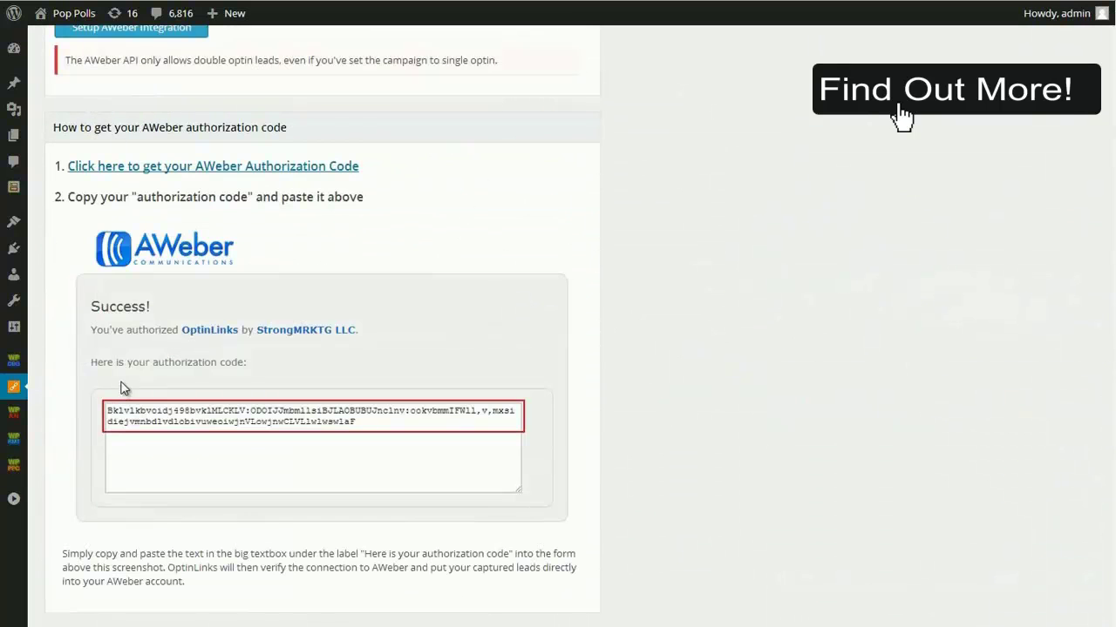
scroll(238, 447, "up", 3)
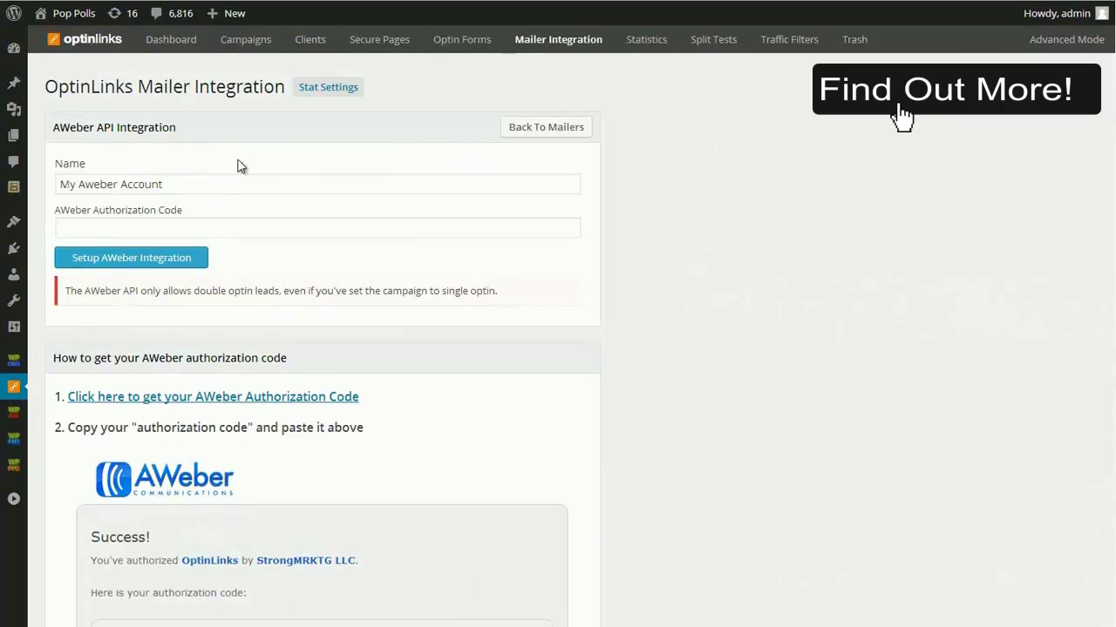
scroll(240, 228, "down", 6)
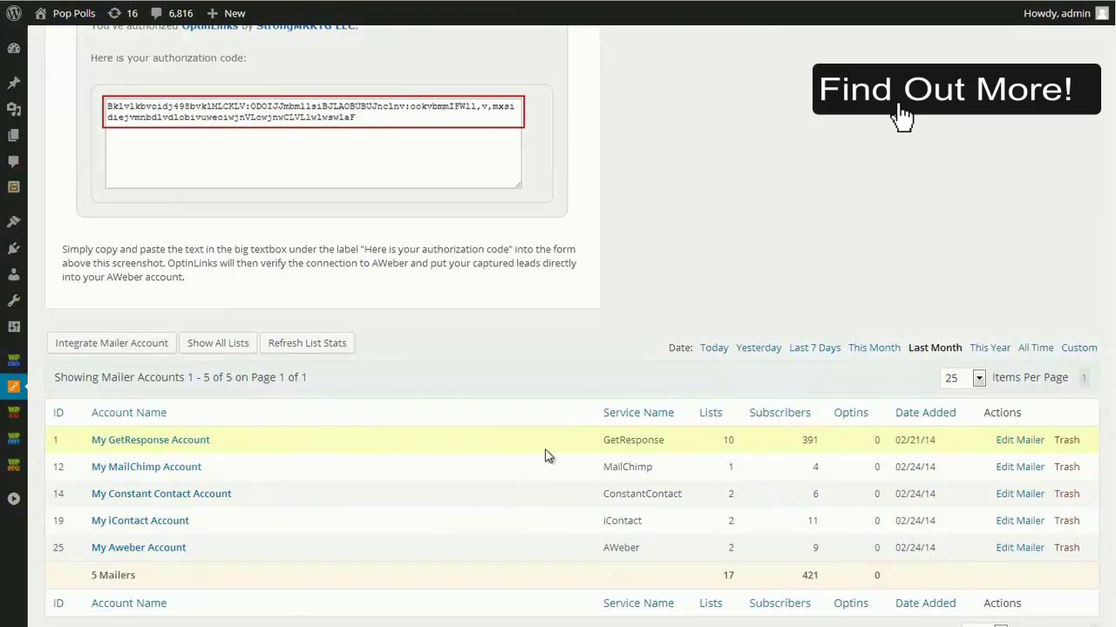
scroll(615, 480, "up", 6)
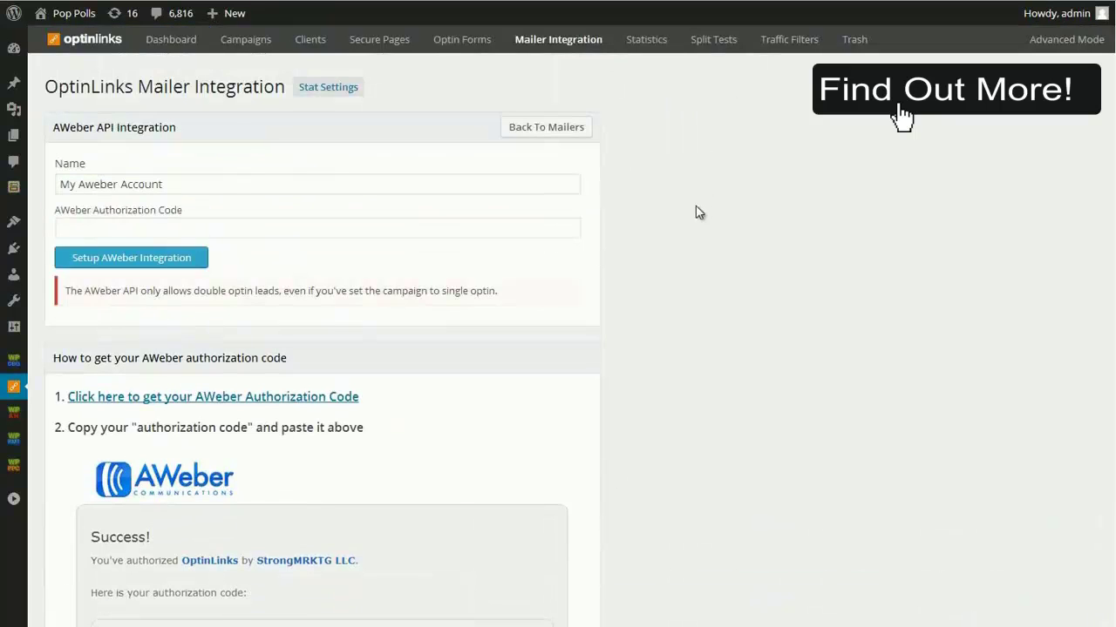
Open the statistics log and look through the OptinLink clicks of last month
left_click(645, 40)
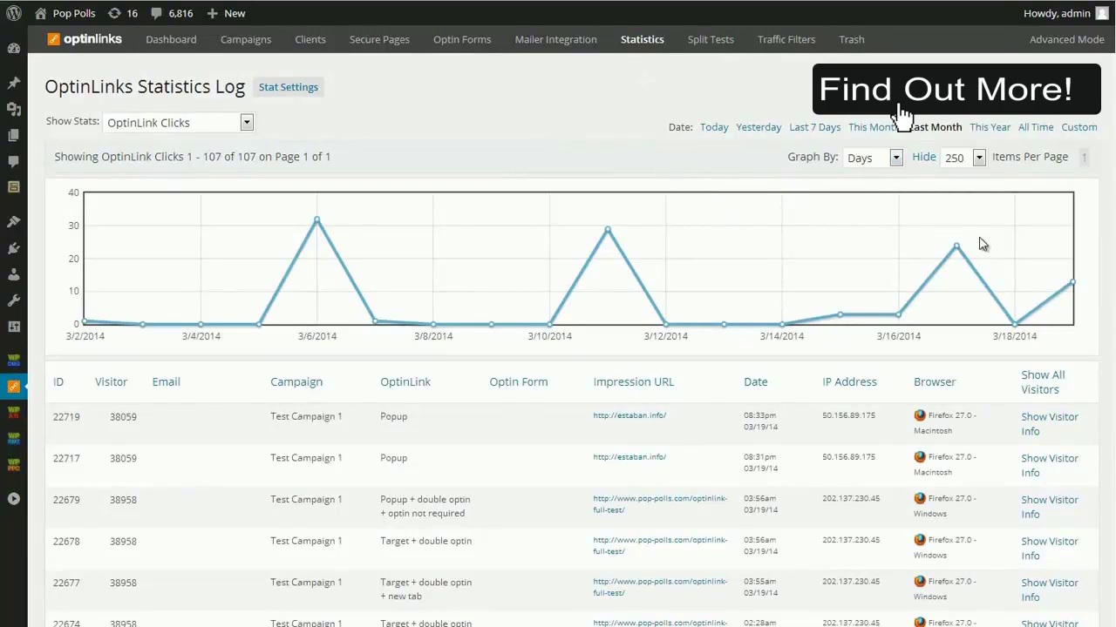
scroll(978, 241, "down", 6)
scroll(697, 227, "up", 6)
Switch the statistics log to Optins and on to OptinLink Views, looking through the recorded entries
left_click(237, 125)
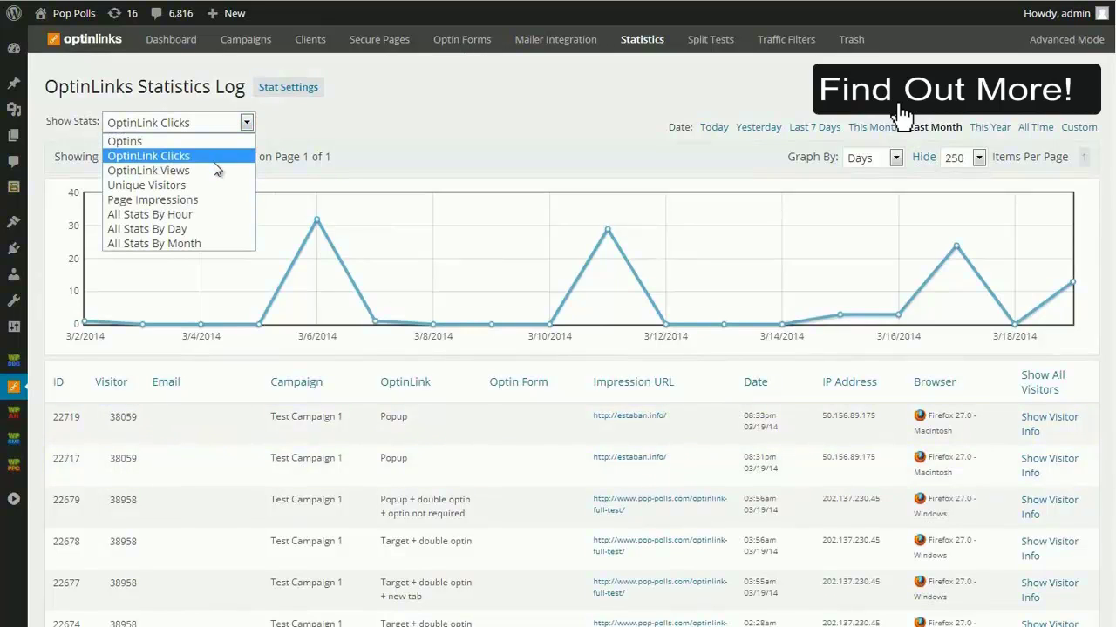
left_click(171, 142)
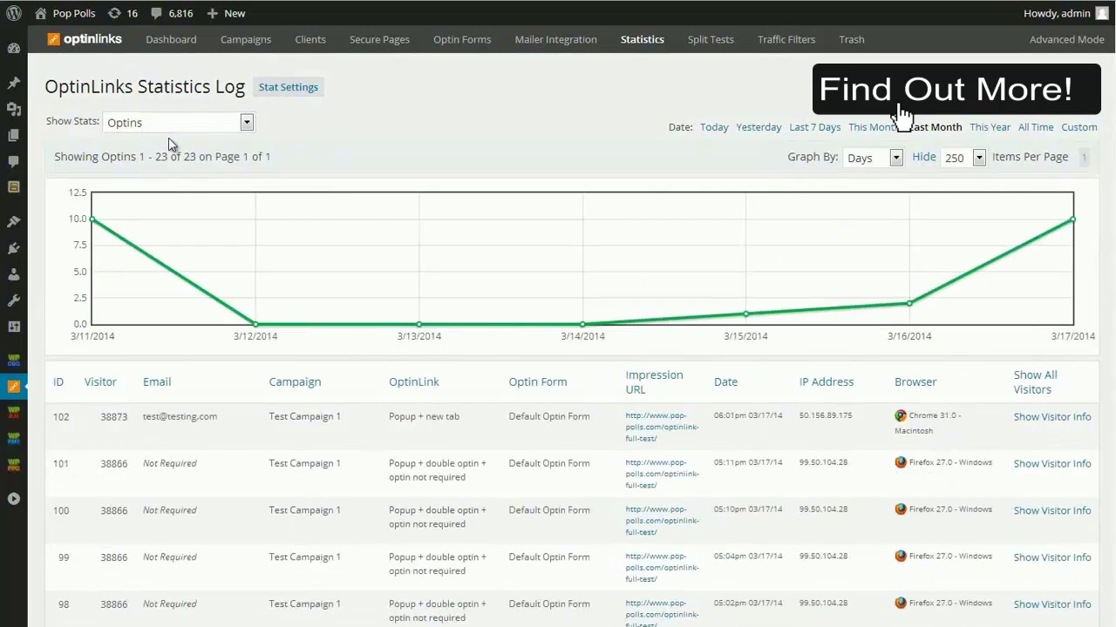
left_click(167, 128)
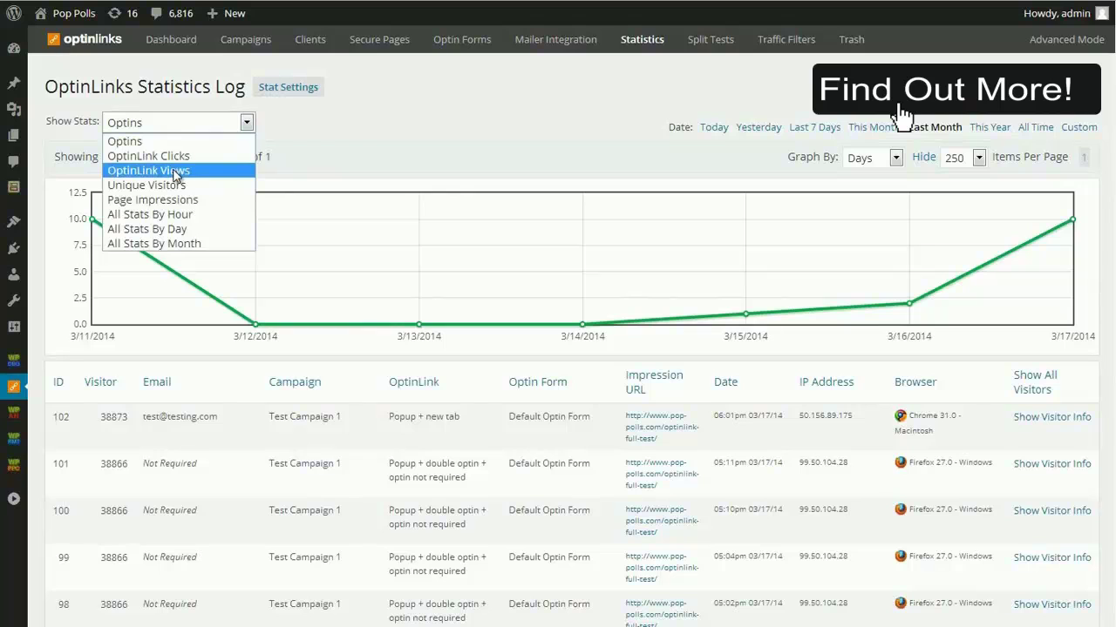
left_click(174, 172)
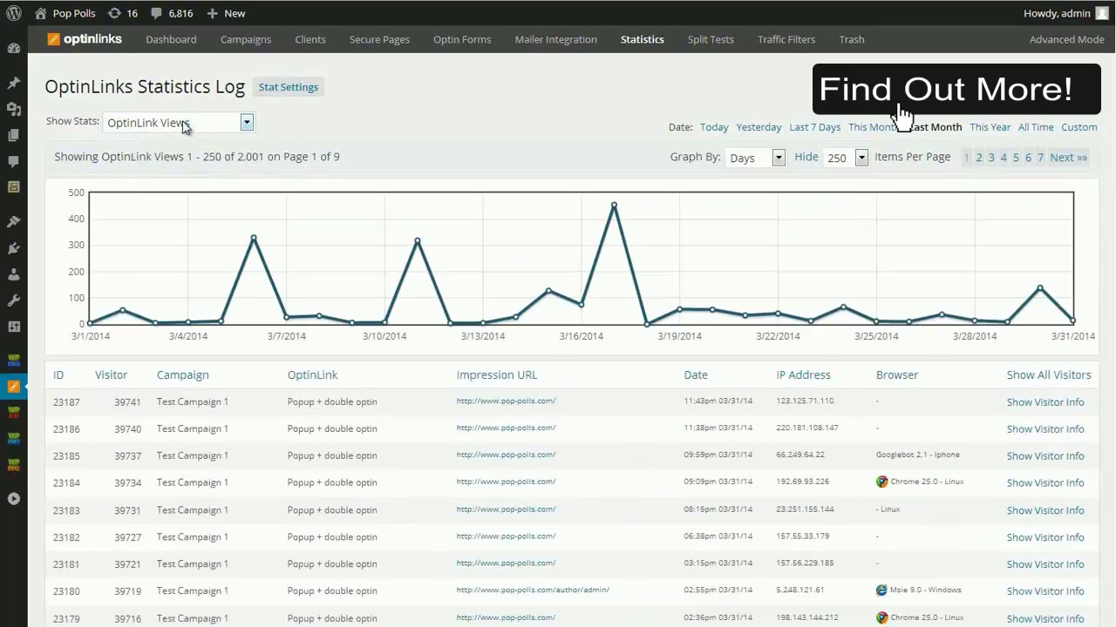
scroll(373, 285, "down", 2)
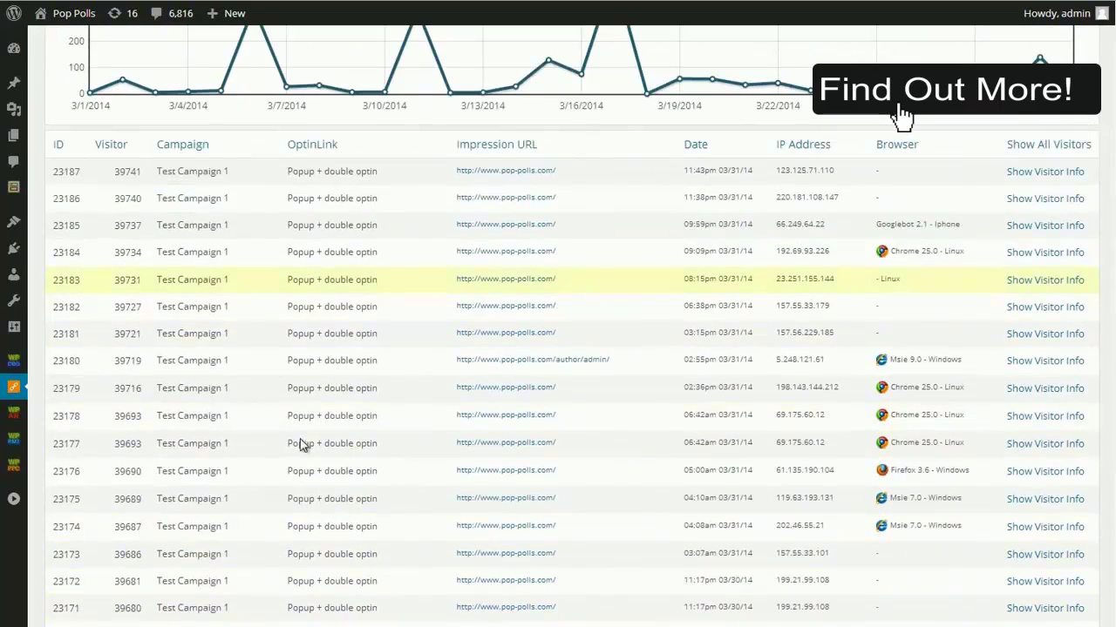
Show the visitor info of the second OptinLink view record in the statistics log
scroll(685, 503, "up", 2)
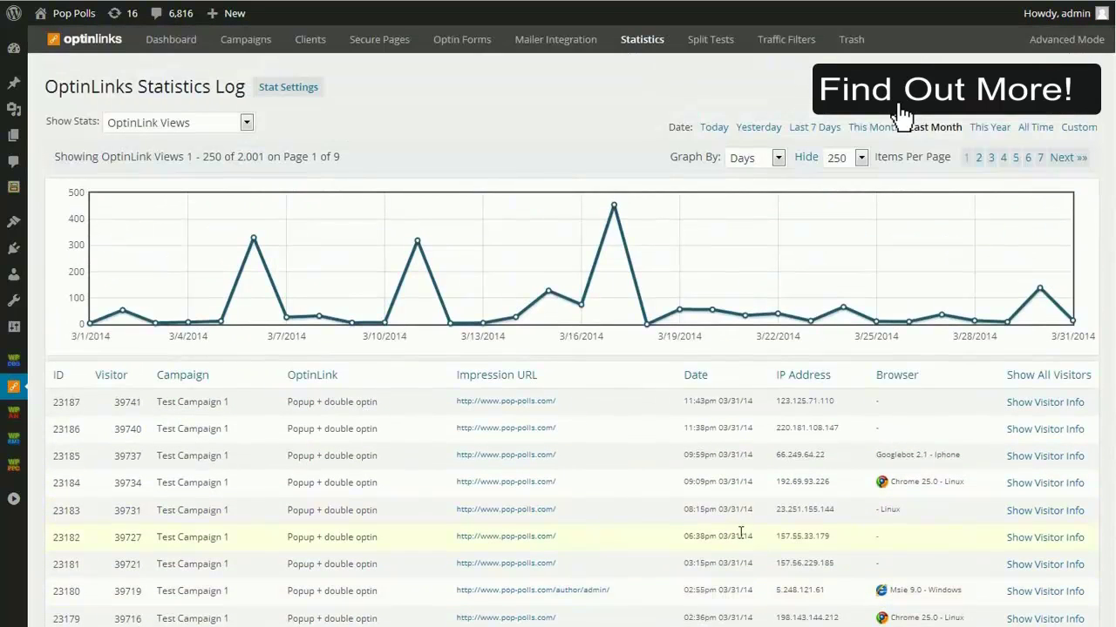
left_click(1045, 429)
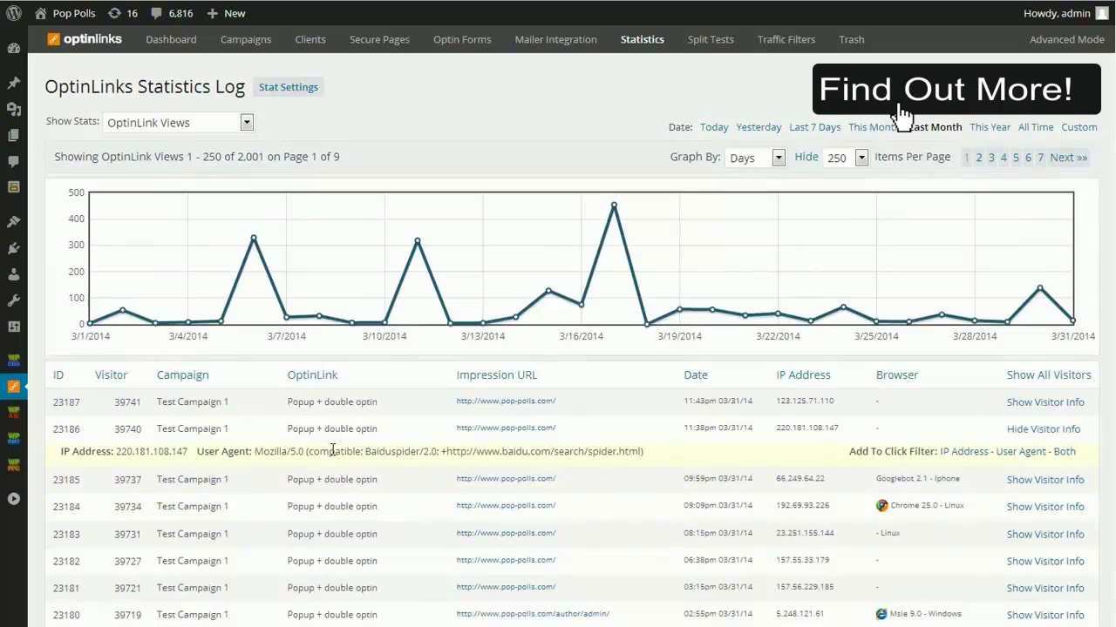
Switch the statistics log to Unique Visitors and on to Page Impressions, looking over each graph and its entries
left_click(240, 127)
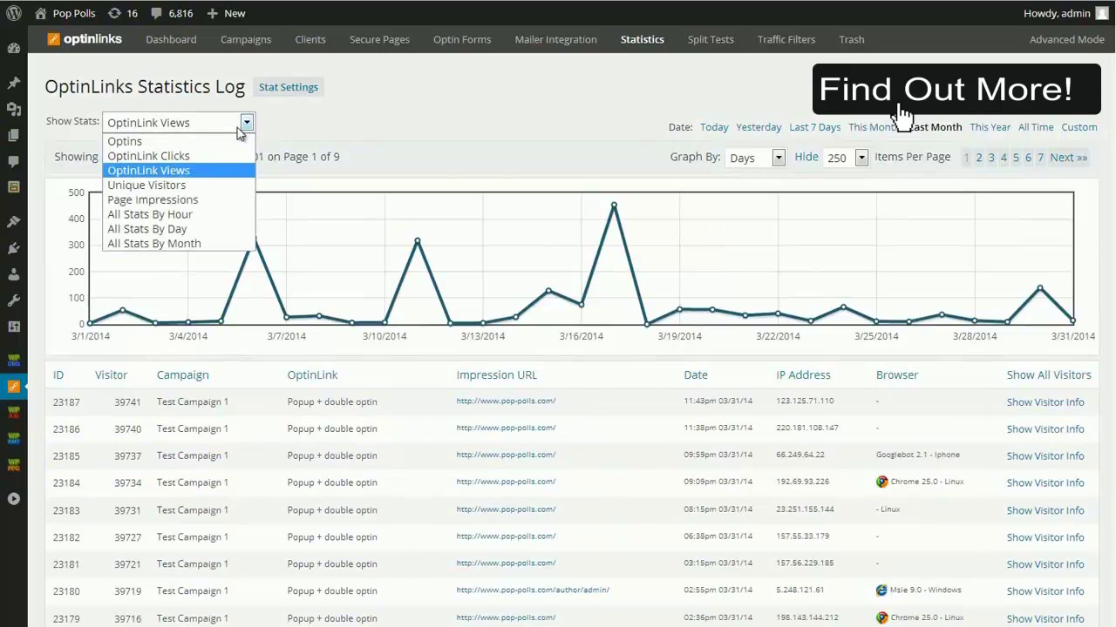
left_click(206, 185)
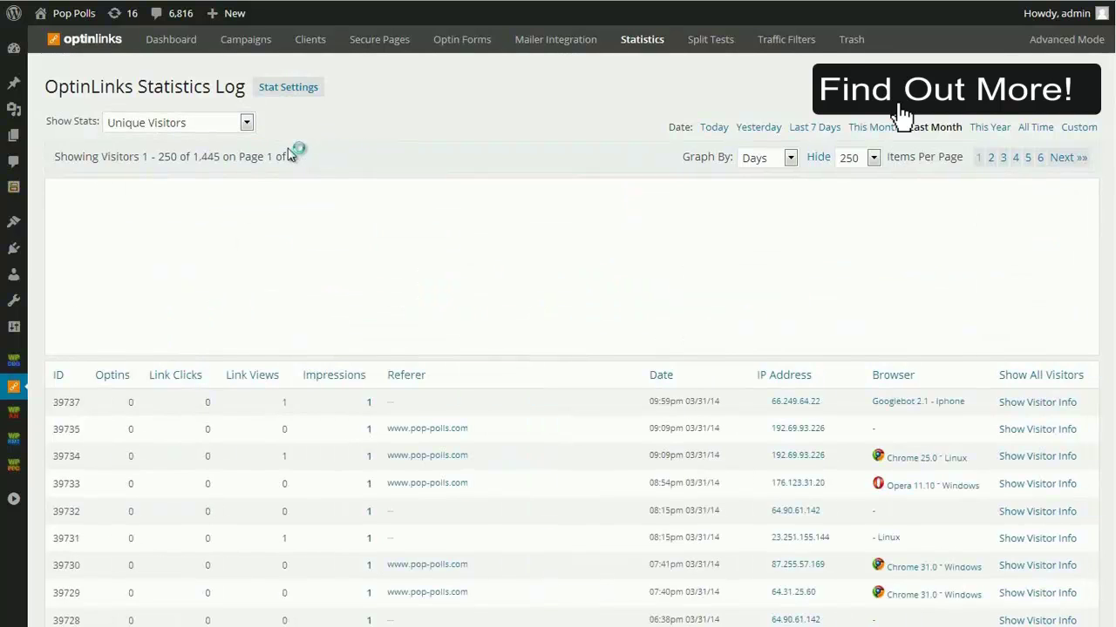
left_click(208, 126)
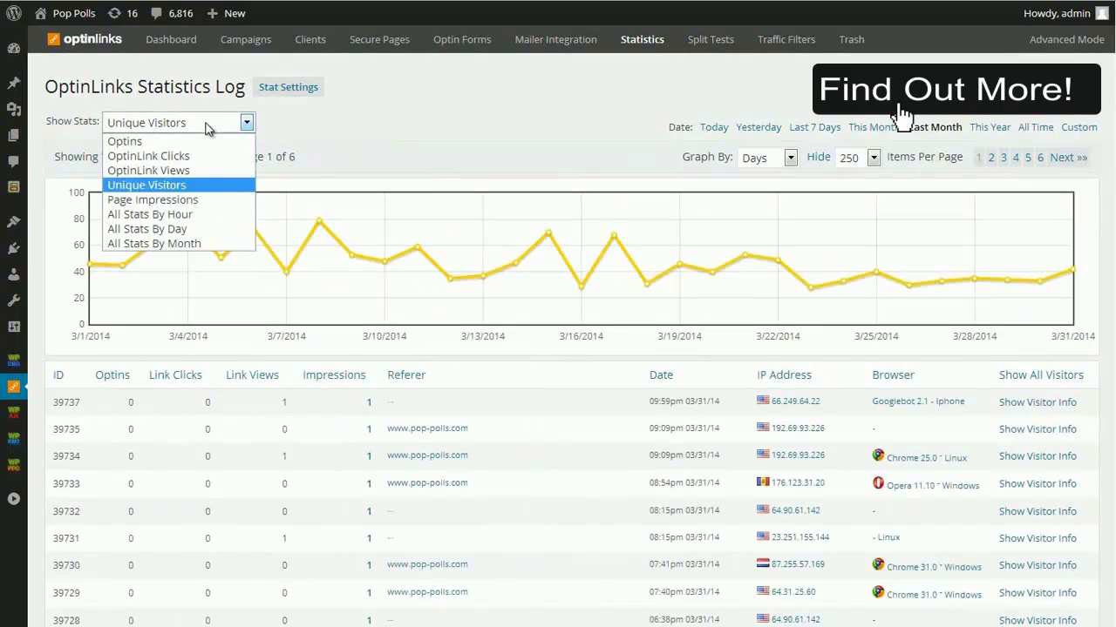
left_click(189, 202)
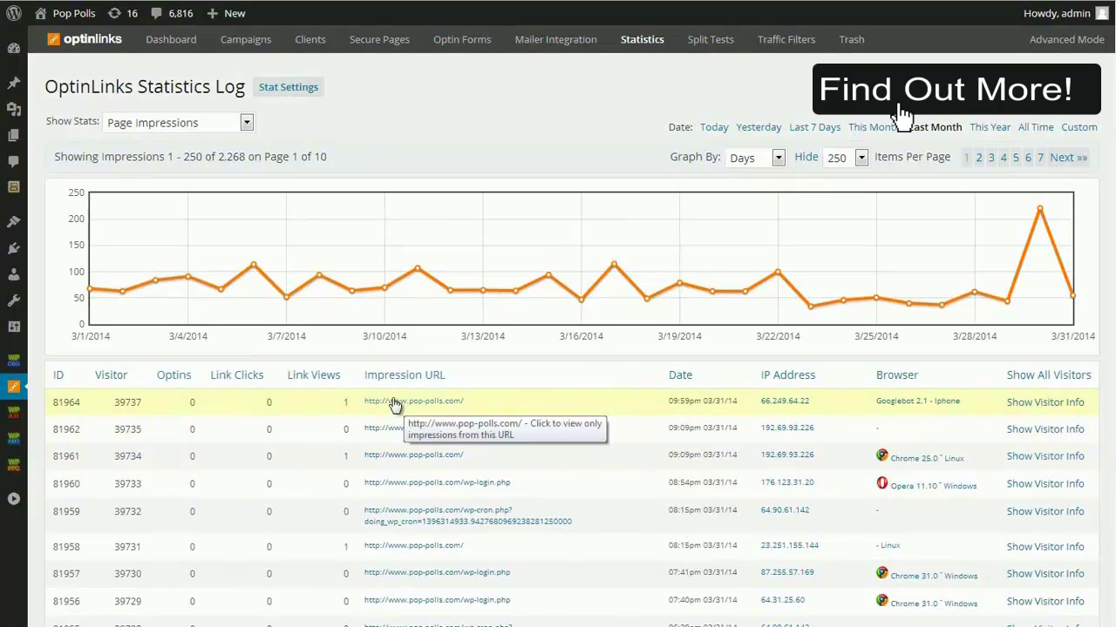
Switch the statistics log to All Stats By Day and look through last month's daily graph and table
left_click(246, 122)
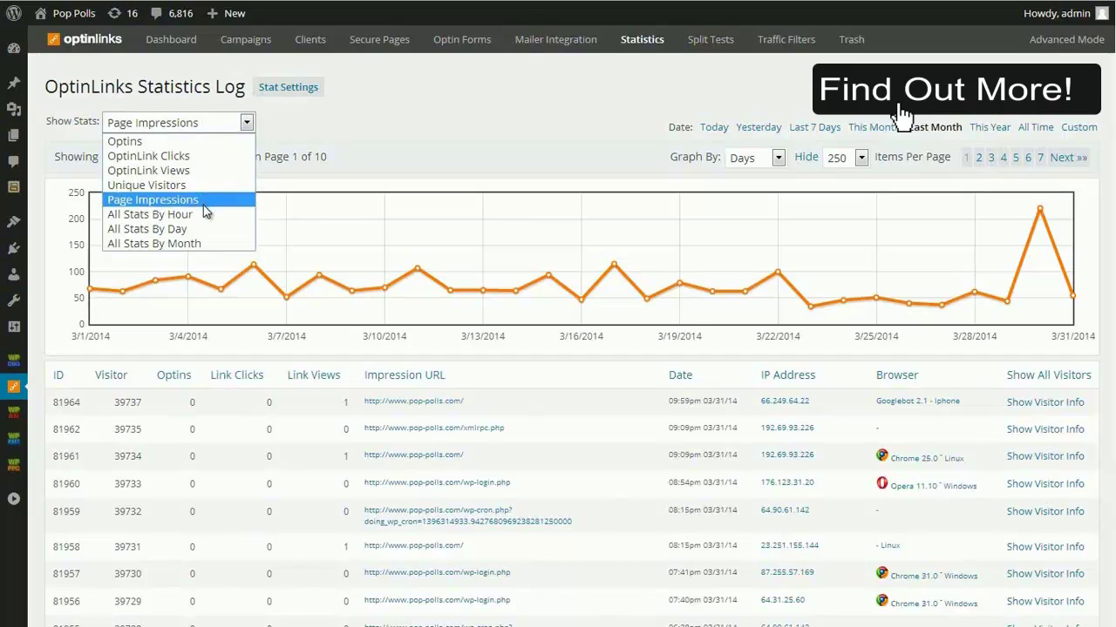
left_click(203, 228)
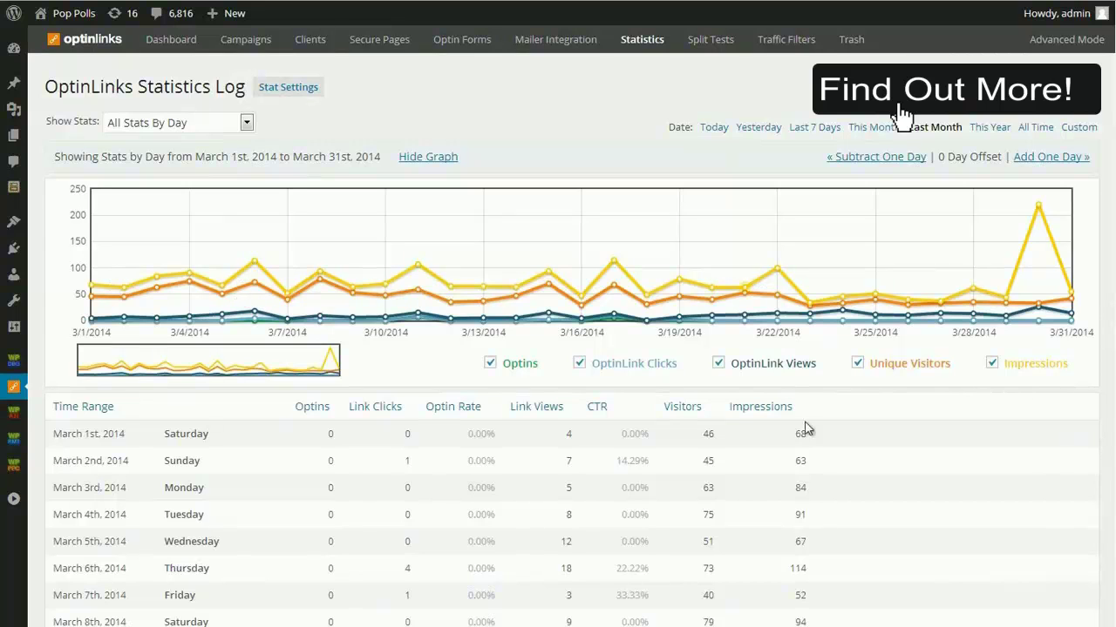
scroll(340, 475, "down", 3)
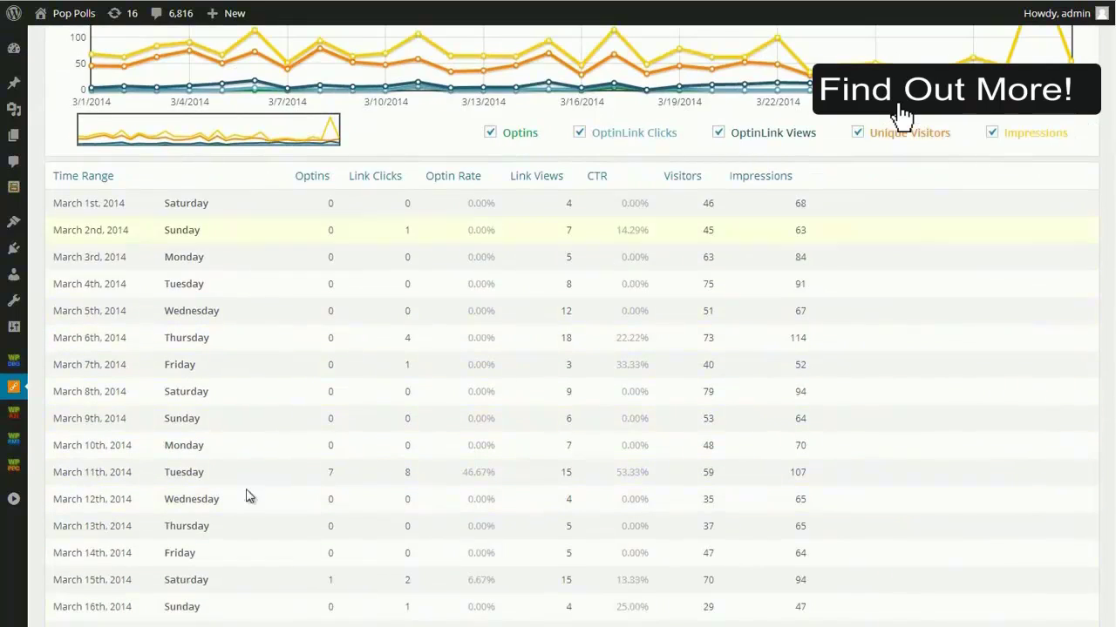
scroll(646, 371, "down", 6)
scroll(566, 392, "up", 4)
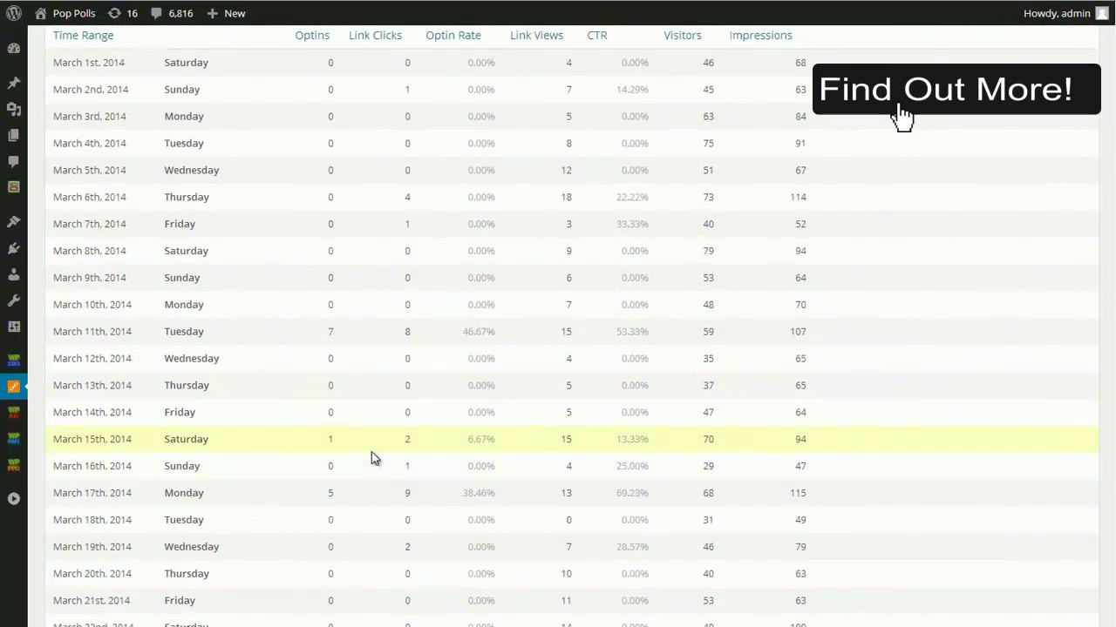
scroll(359, 421, "up", 5)
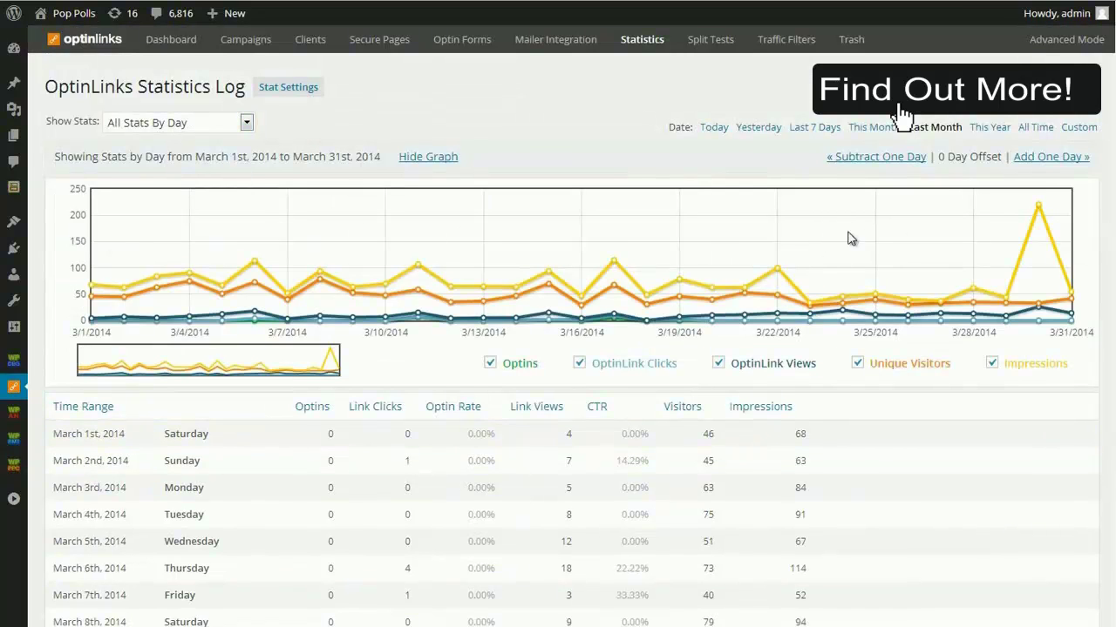
scroll(837, 288, "down", 7)
scroll(601, 401, "up", 7)
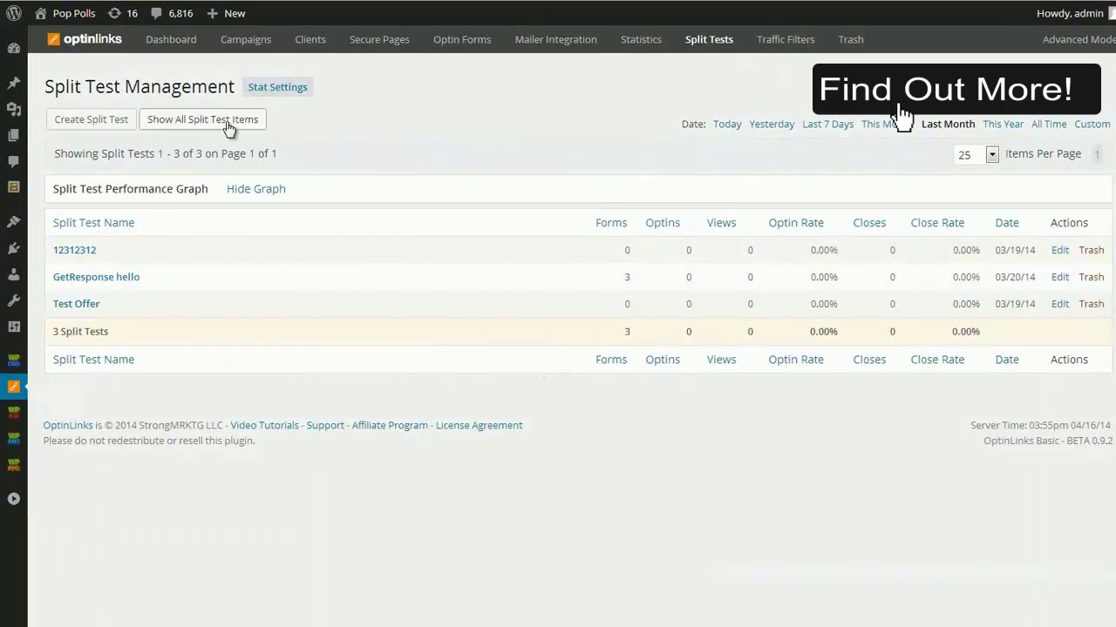
Start a new split test and add two more optin forms to it
left_click(77, 124)
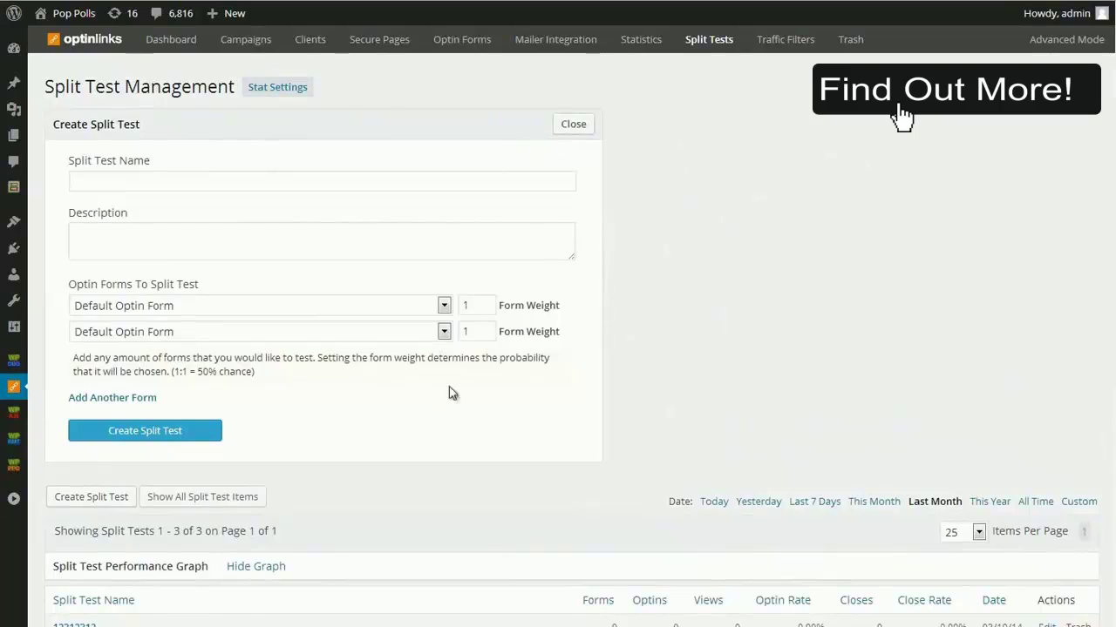
left_click(113, 397)
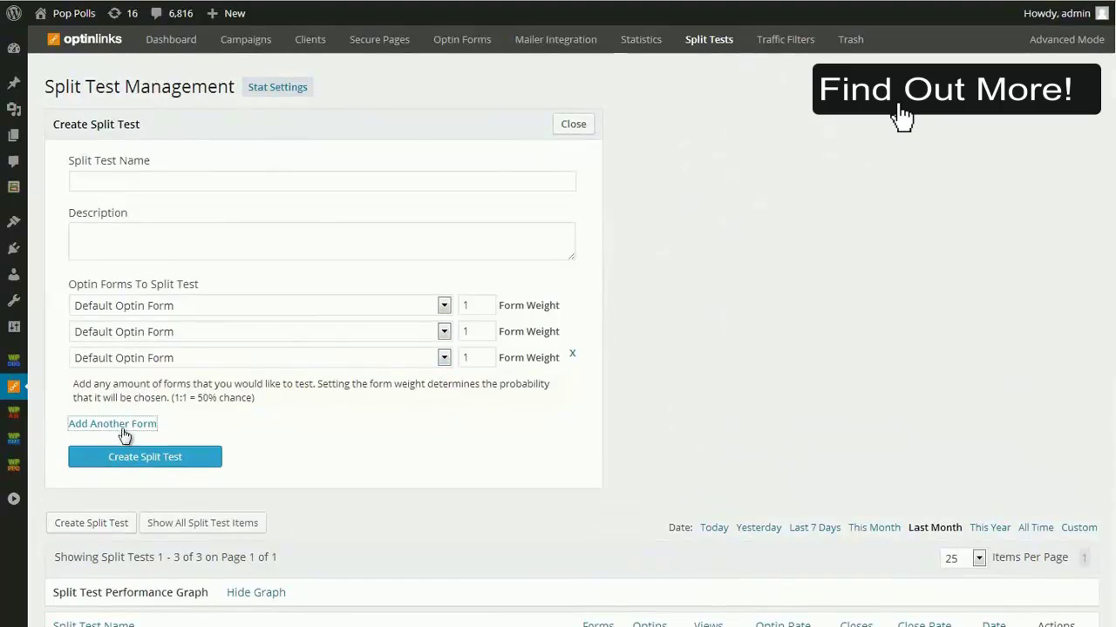
left_click(95, 425)
Set the form weight of the second optin form to 12 and of the third to 34
double_click(492, 329)
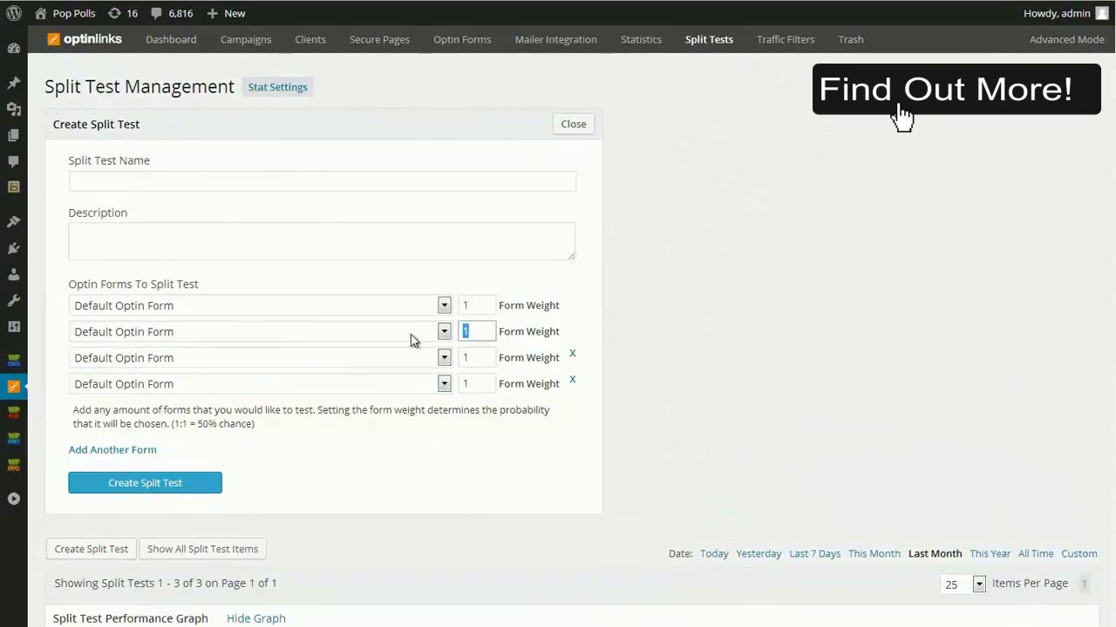
type("12")
left_click(480, 381)
left_click_drag(489, 359, 436, 353)
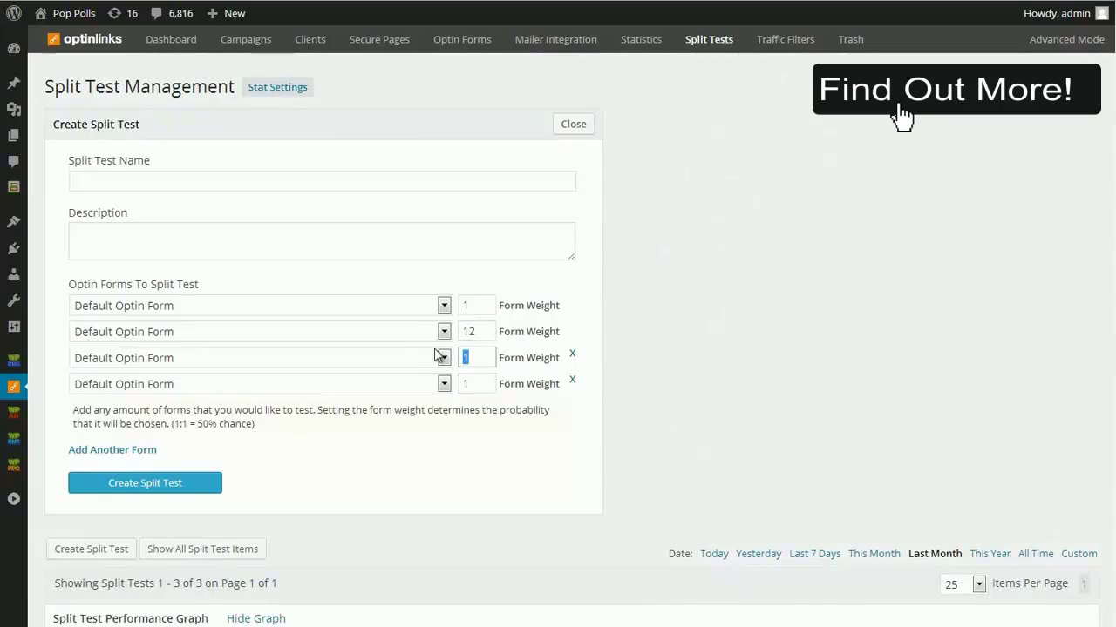
type("34")
Choose JV Form as the second optin form to split test and Test form as the third
left_click(183, 335)
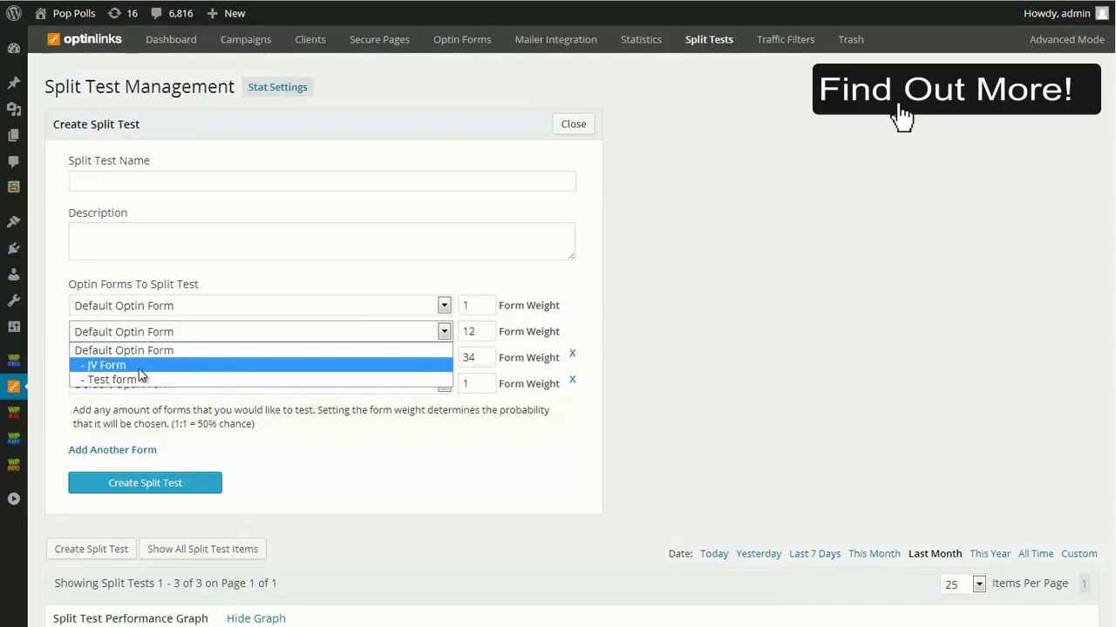
left_click(139, 370)
left_click(166, 359)
left_click(183, 406)
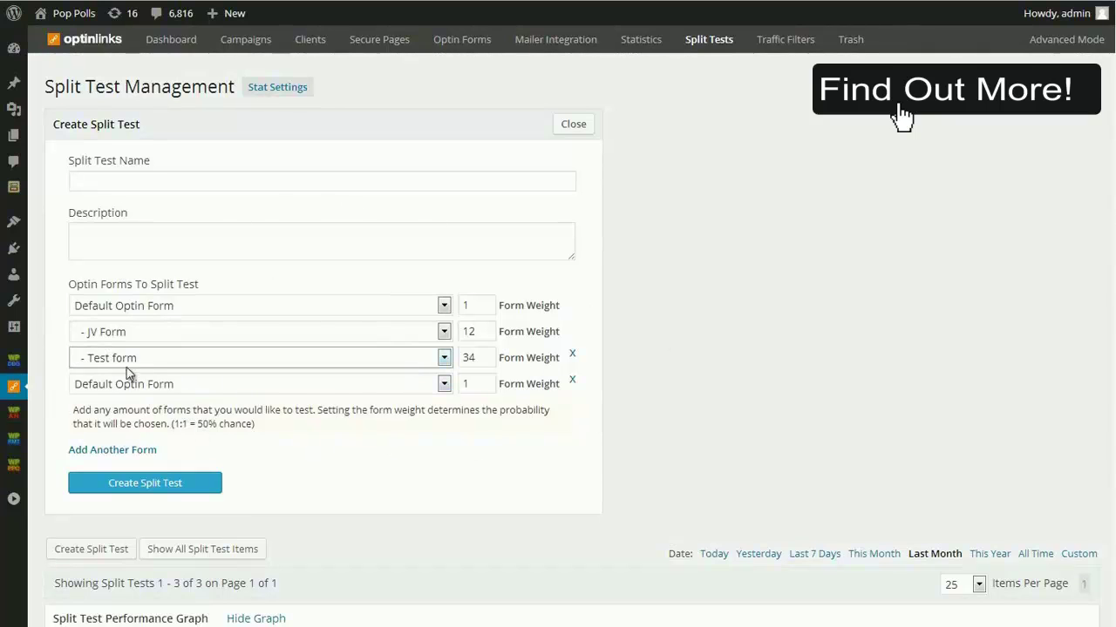
Name the split test "Hello" and create it
left_click(131, 179)
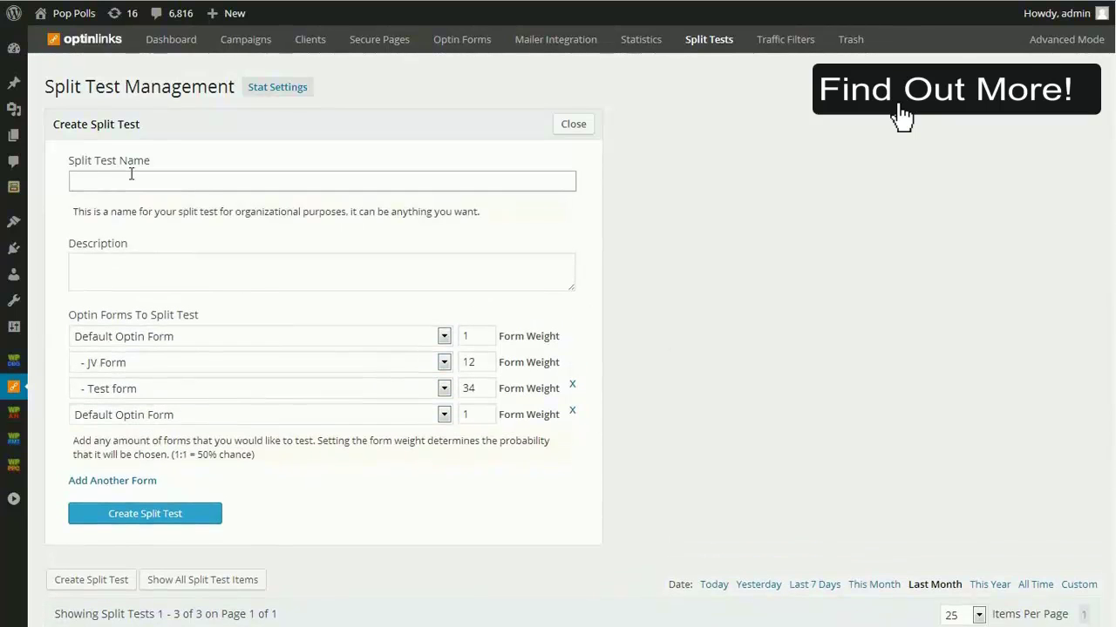
type("Hello")
left_click(174, 513)
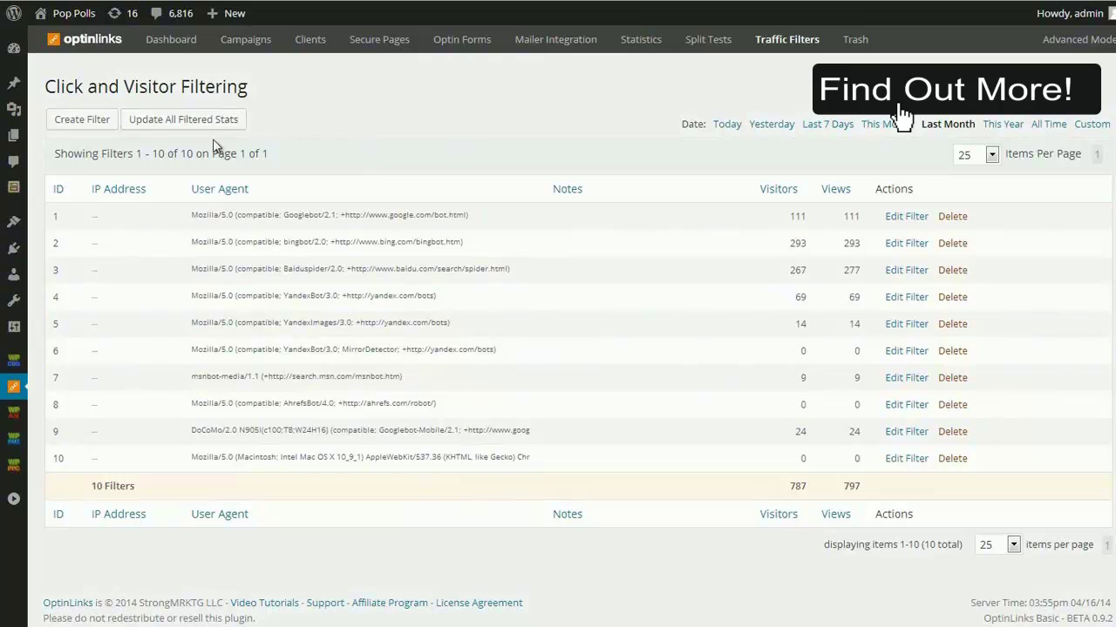
Open the traffic filters' option for updating all filtered stats, read its rebuild explanation and close it without running the process
left_click(192, 126)
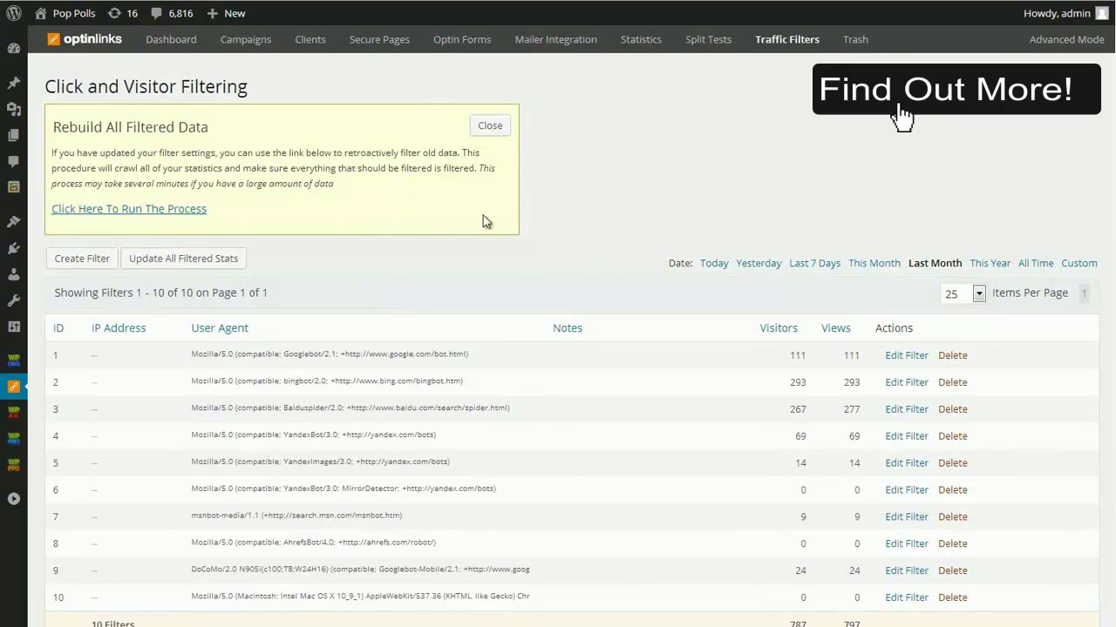
left_click(490, 127)
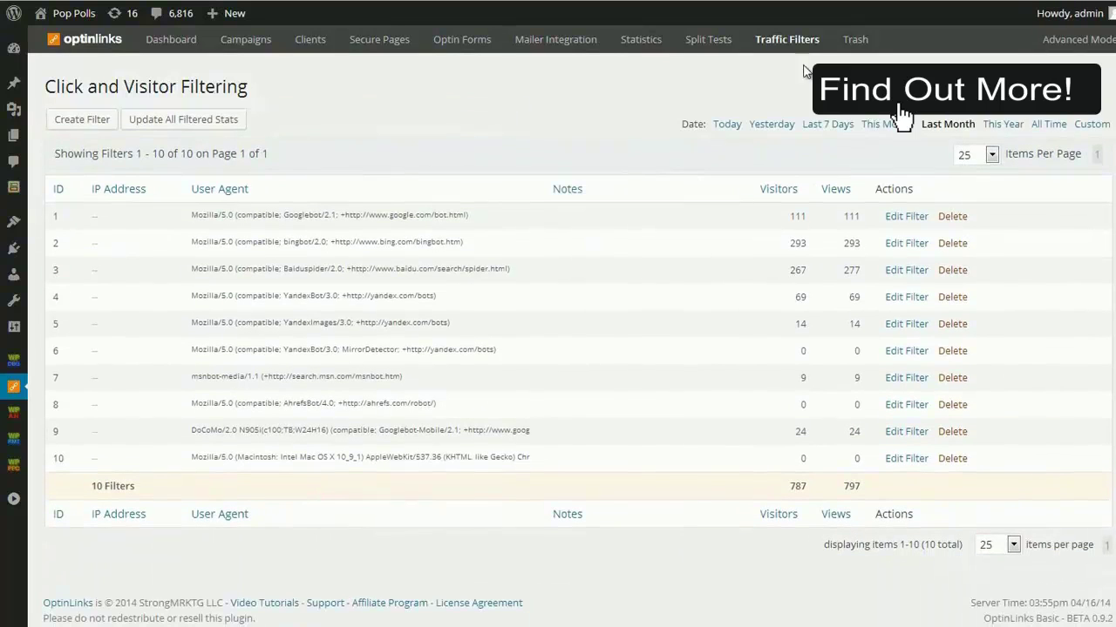